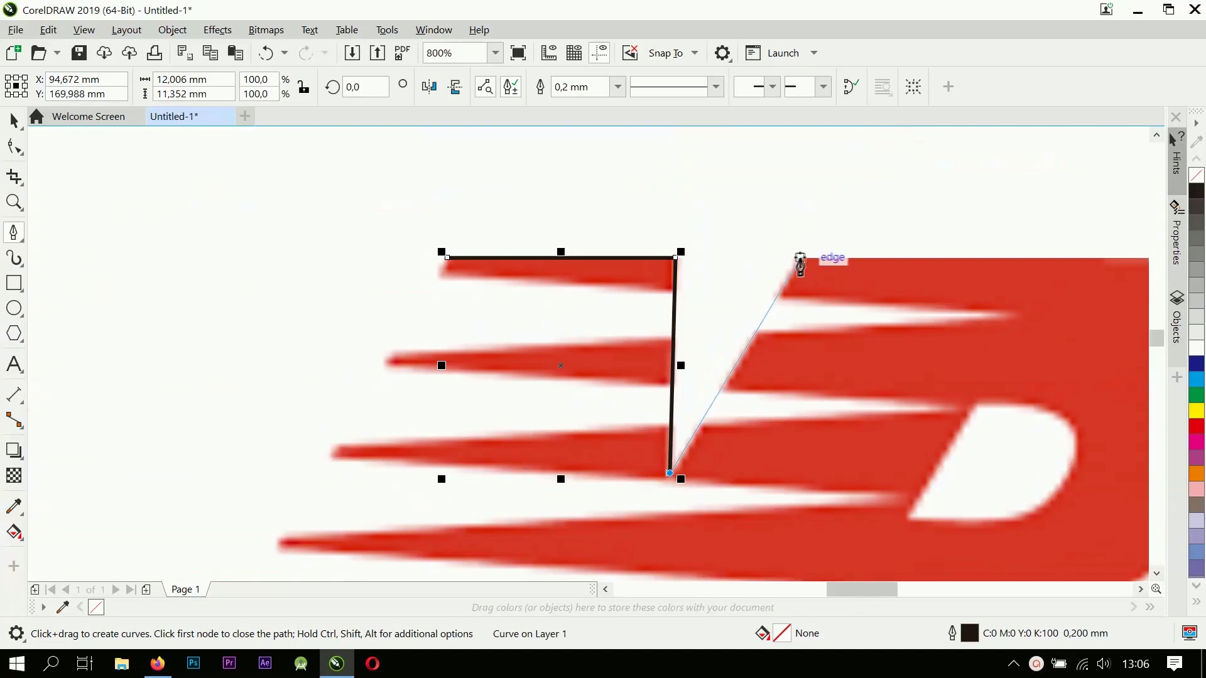
Continue the Pen outline along the top edge of the B and down to the notch at its waist.
scroll(703, 349, "up", 2)
left_click(681, 333)
left_click(681, 334)
scroll(703, 330, "down", 3)
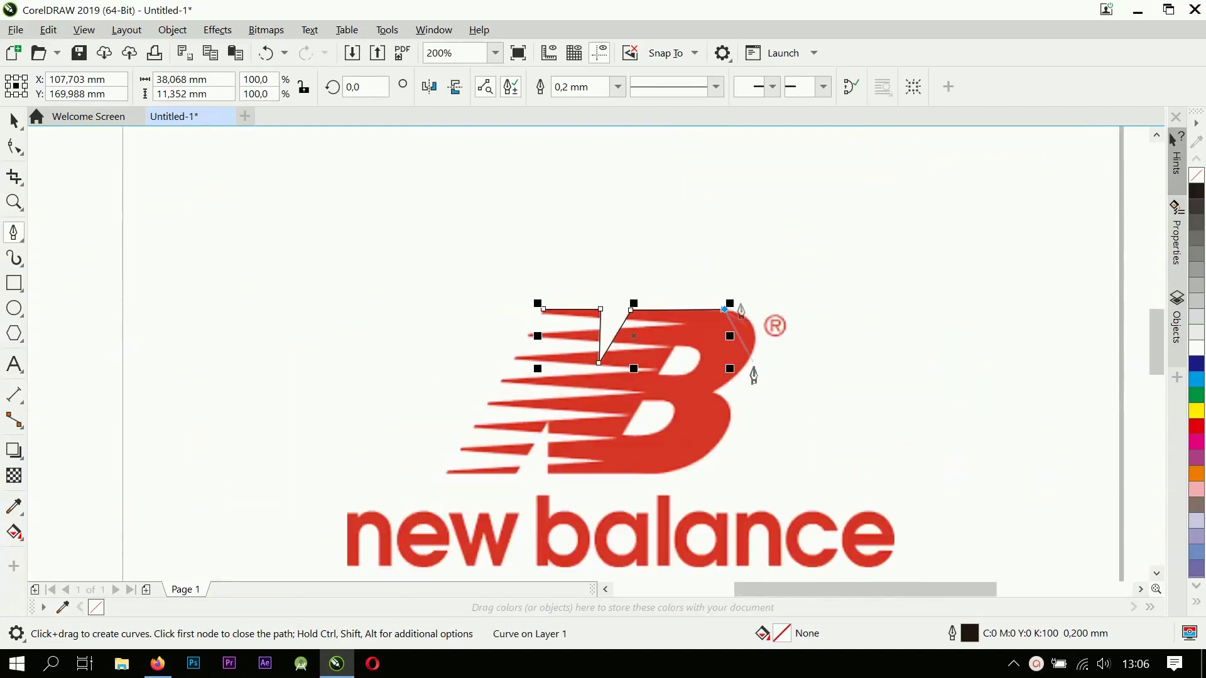
scroll(746, 431, "up", 3)
scroll(672, 503, "down", 2)
left_click(679, 488)
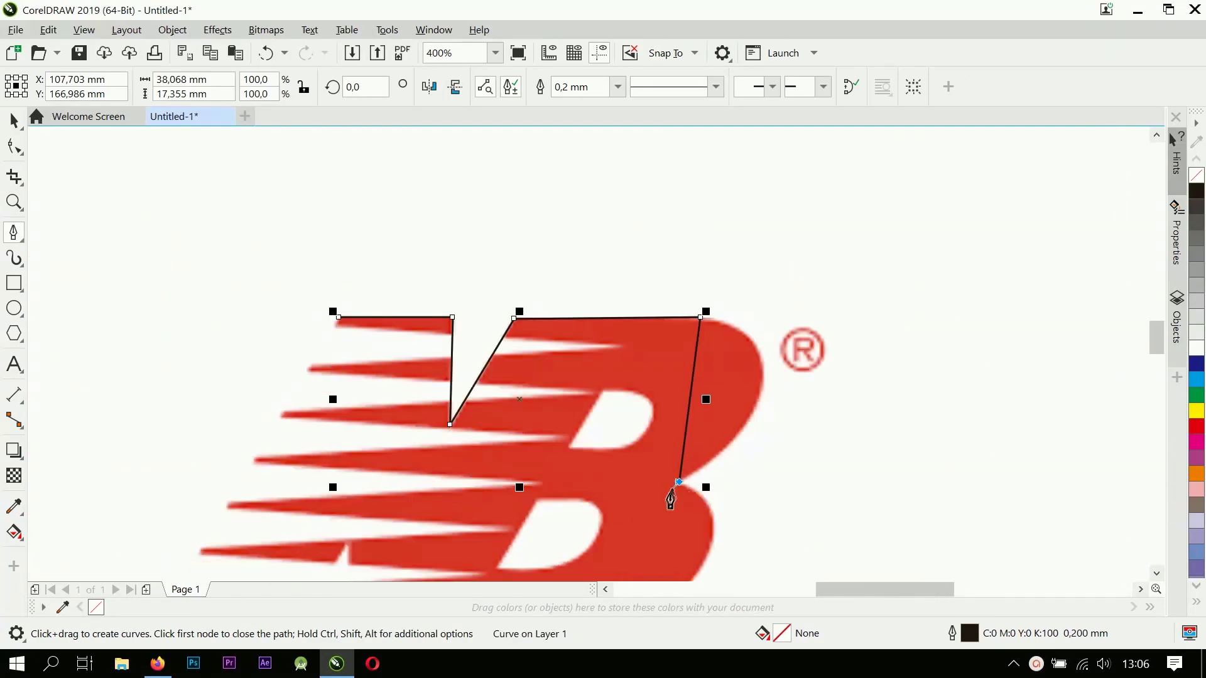
Extend the outline to the bottom of the B's lower bowl, along its base, and up to the N's lower notch.
scroll(691, 440, "down", 1)
scroll(603, 493, "up", 2)
left_click(604, 471)
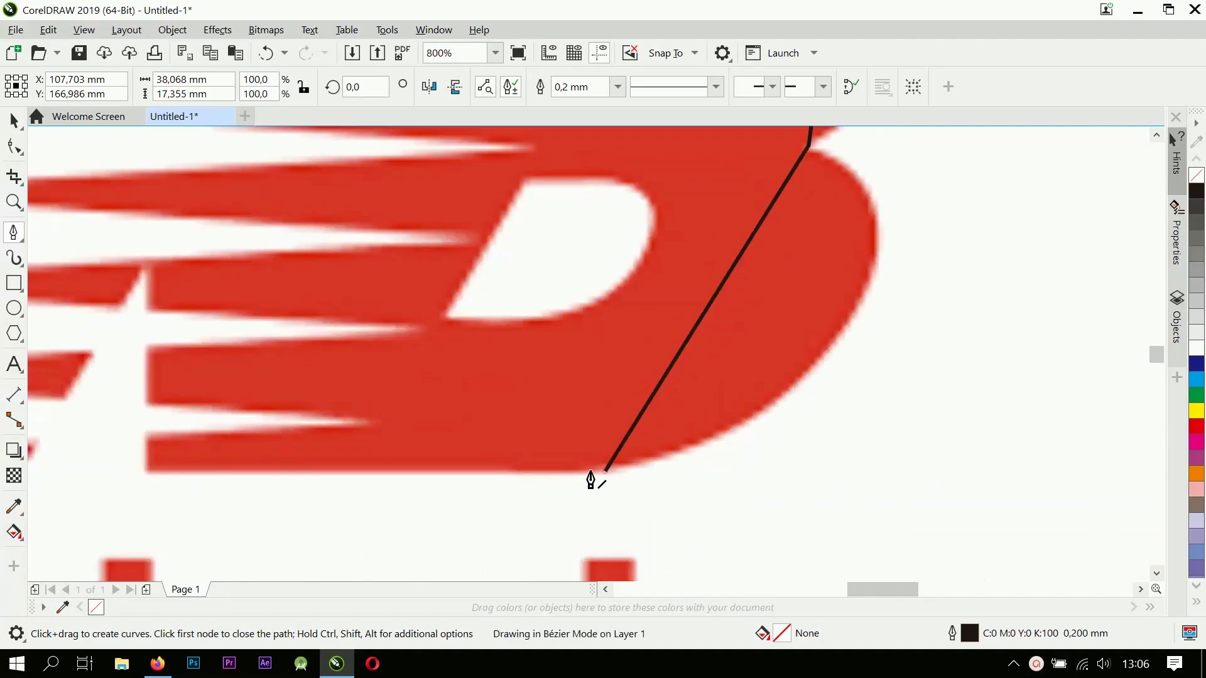
left_click(147, 471)
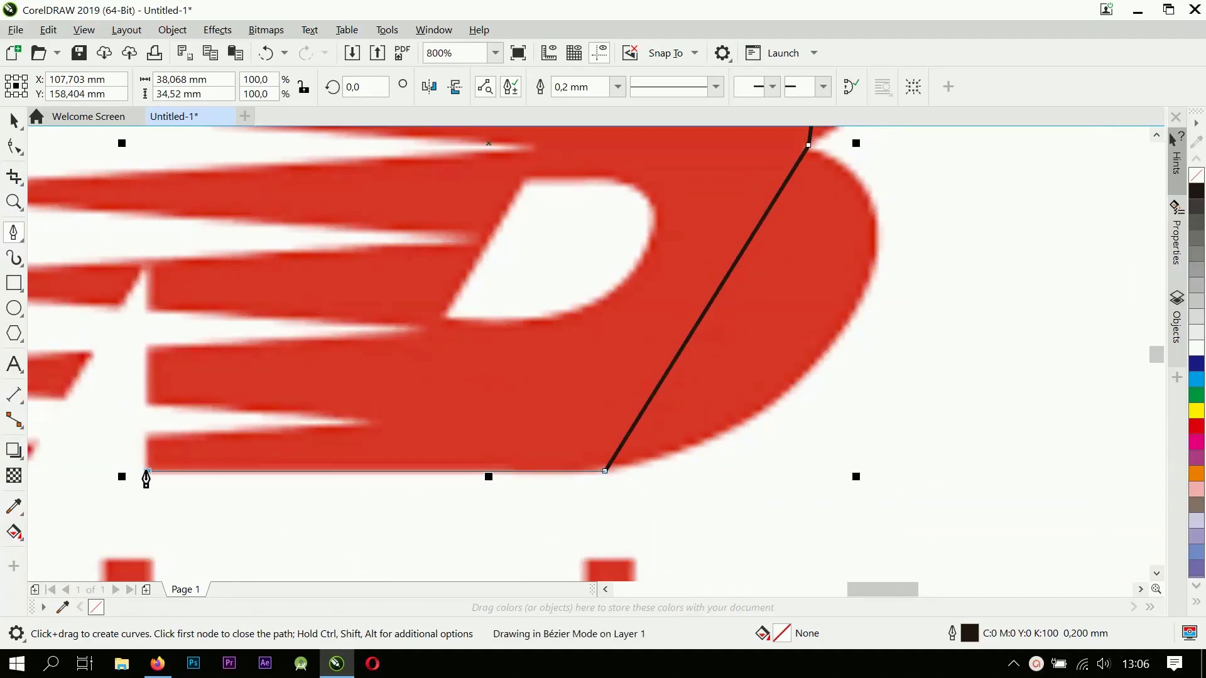
left_click(147, 264)
scroll(425, 323, "down", 2)
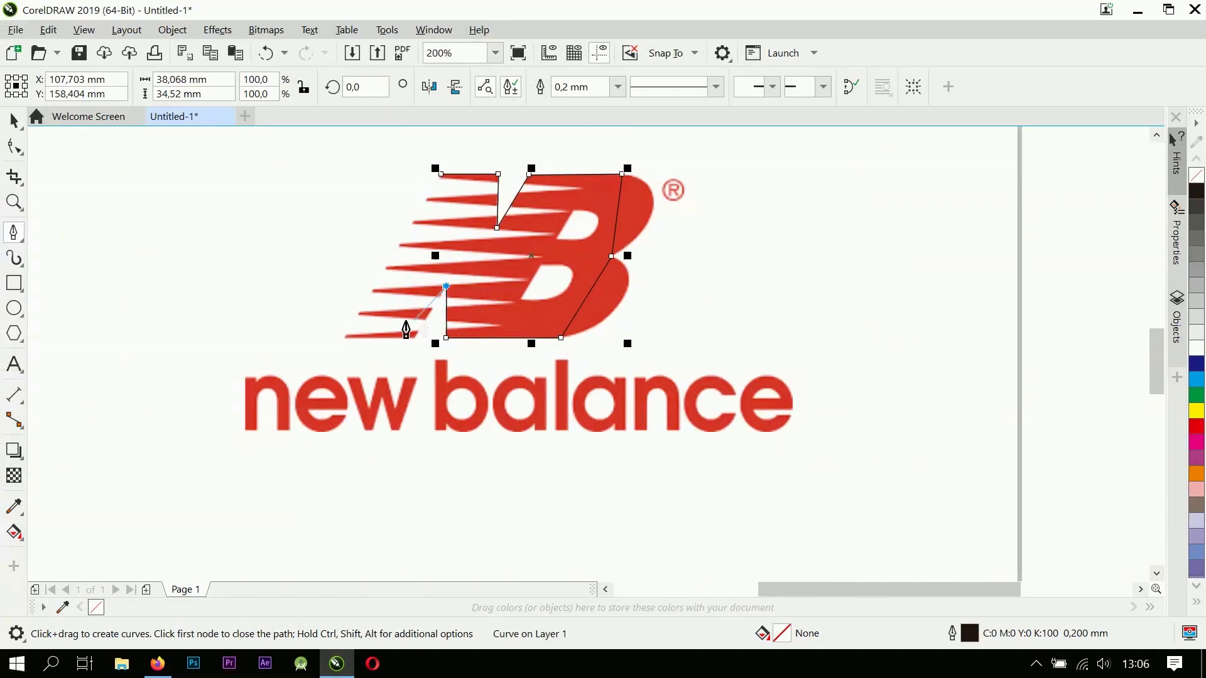
Add the corners of the N's slanted lower foot and close the outline at its starting node.
scroll(442, 388, "up", 2)
left_click(448, 389)
left_click(164, 389)
scroll(342, 323, "down", 2)
scroll(557, 236, "up", 1)
left_click(555, 216)
scroll(555, 217, "up", 3)
key("ctrl+z")
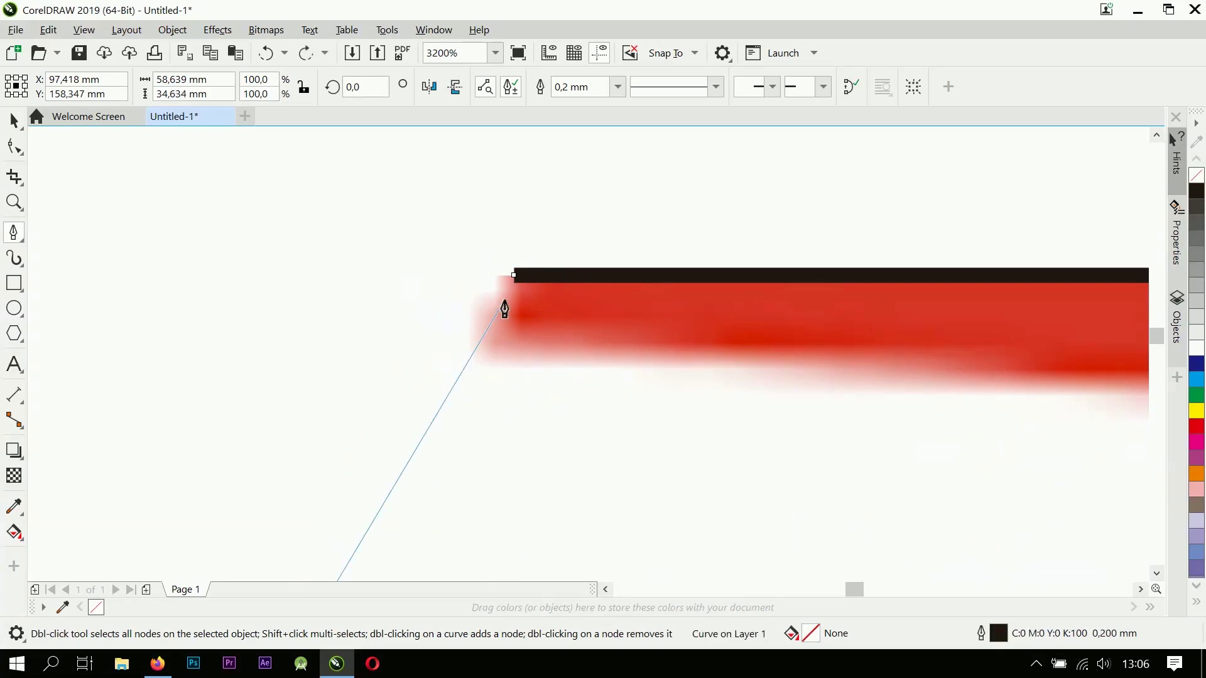
left_click(515, 277)
scroll(518, 283, "down", 4)
scroll(552, 452, "up", 1)
left_click(13, 123)
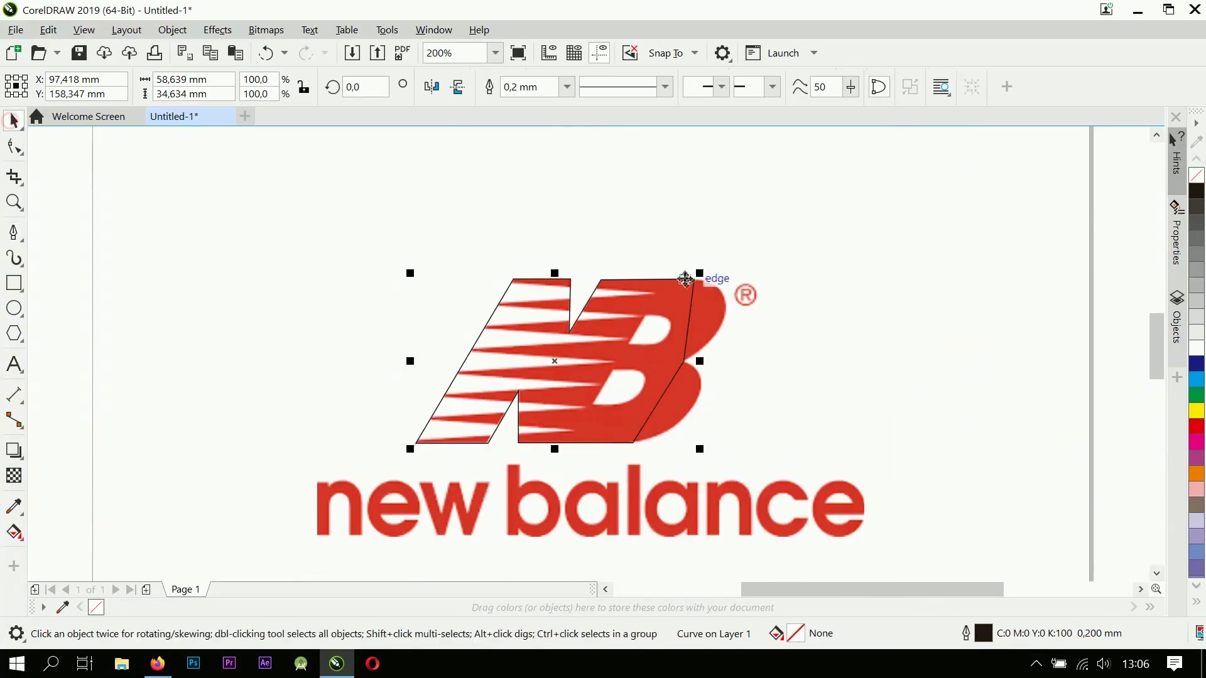
Convert the B's upper right segment to a curve and bend it to follow the upper bowl of the logo.
left_click(14, 147)
scroll(685, 327, "up", 1)
right_click(702, 292)
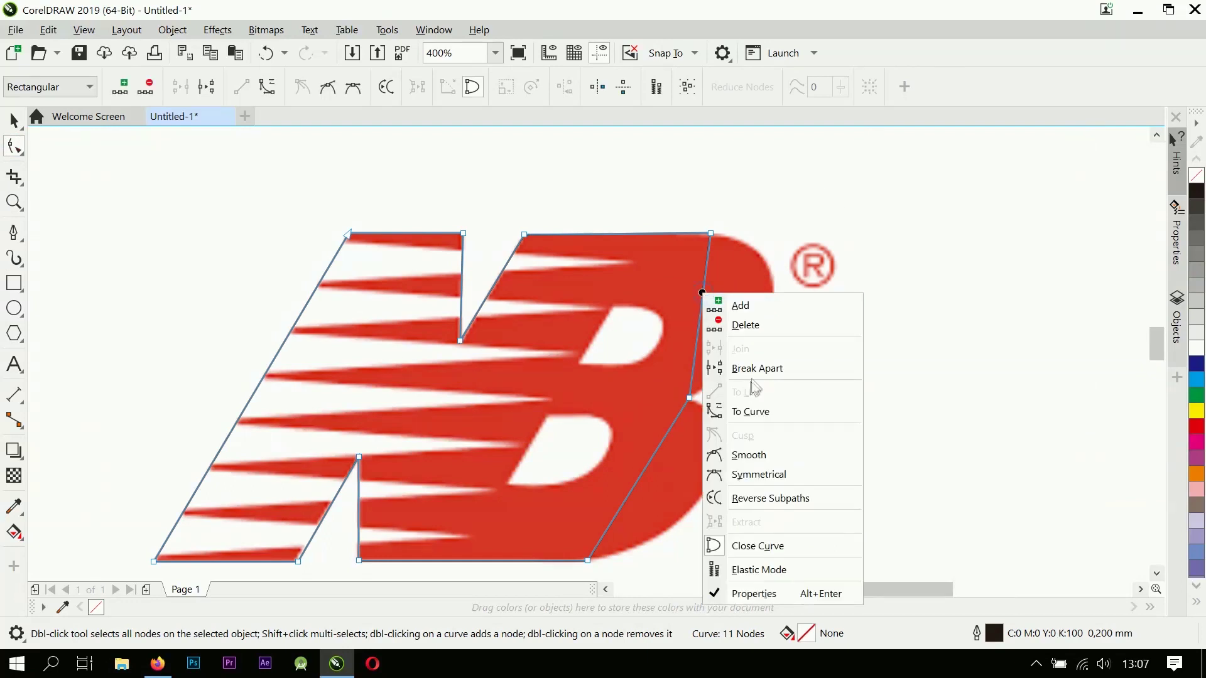
left_click(752, 409)
left_click_drag(700, 325, 789, 189)
left_click(711, 234)
scroll(792, 277, "up", 2)
scroll(784, 221, "down", 1)
left_click_drag(789, 367, 797, 311)
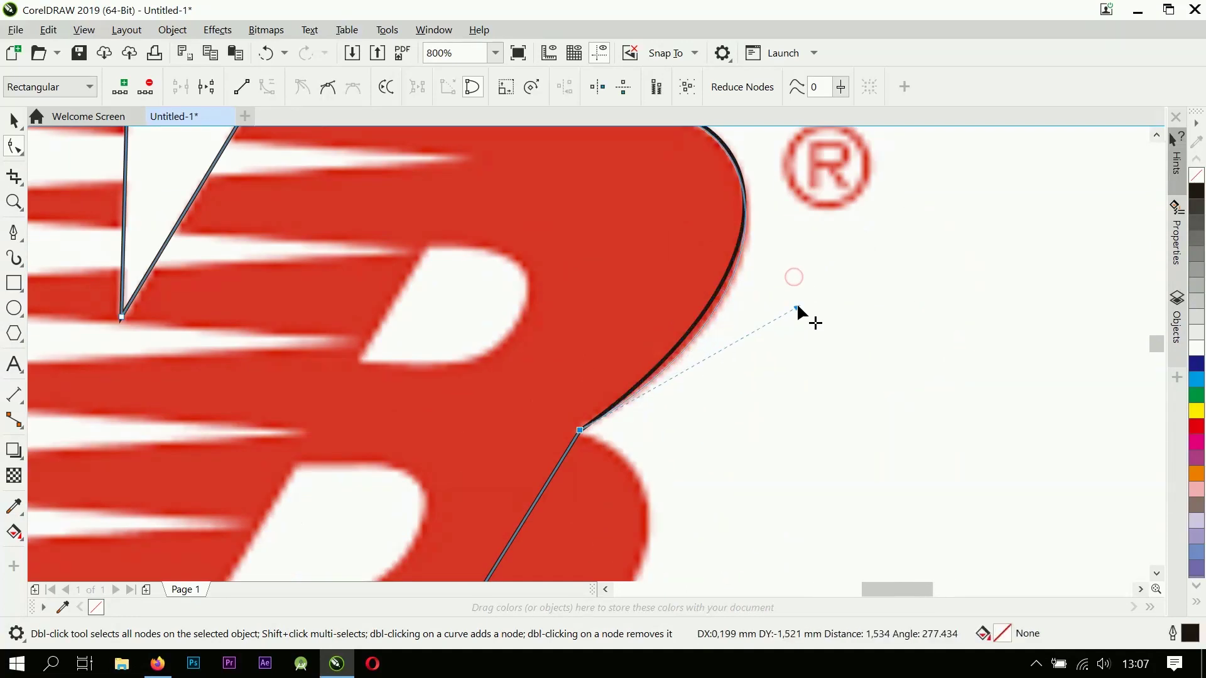
Convert the B's lower right segment to a curve and bend it to follow the lower bowl.
scroll(797, 308, "down", 3)
scroll(735, 305, "up", 2)
right_click(703, 294)
left_click(747, 407)
left_click_drag(693, 303, 819, 257)
left_click(742, 228)
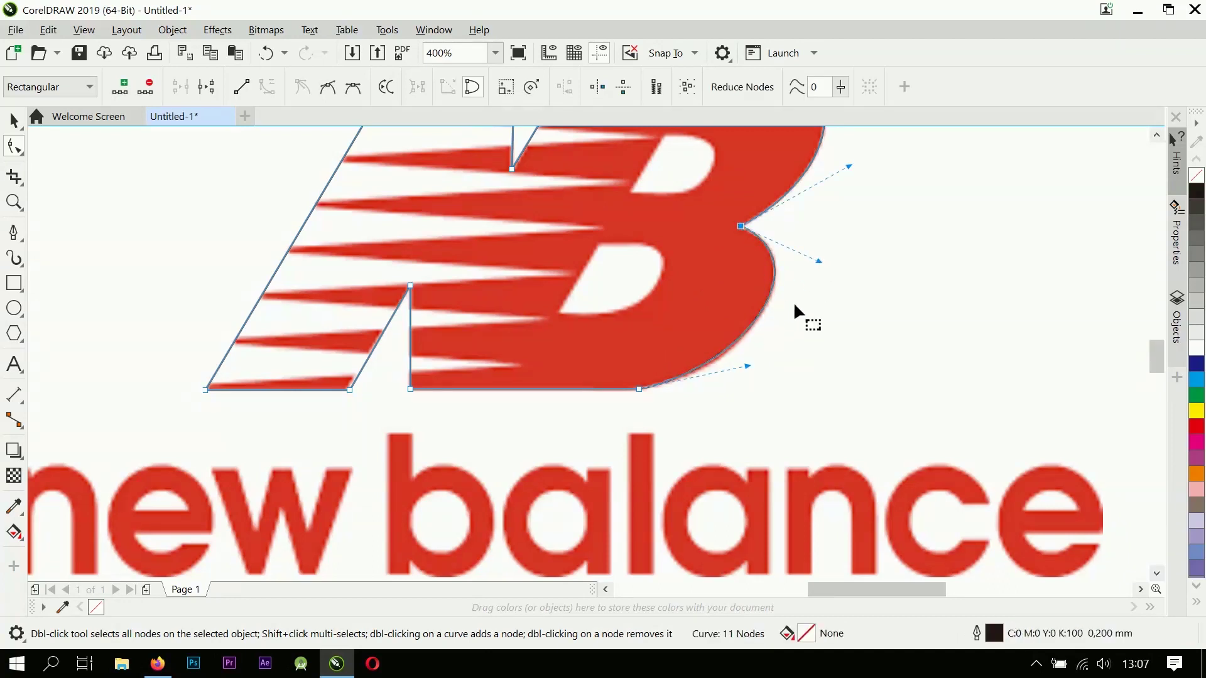
scroll(747, 356, "up", 1)
left_click_drag(747, 378, 749, 384)
scroll(756, 383, "down", 1)
scroll(756, 384, "down", 4)
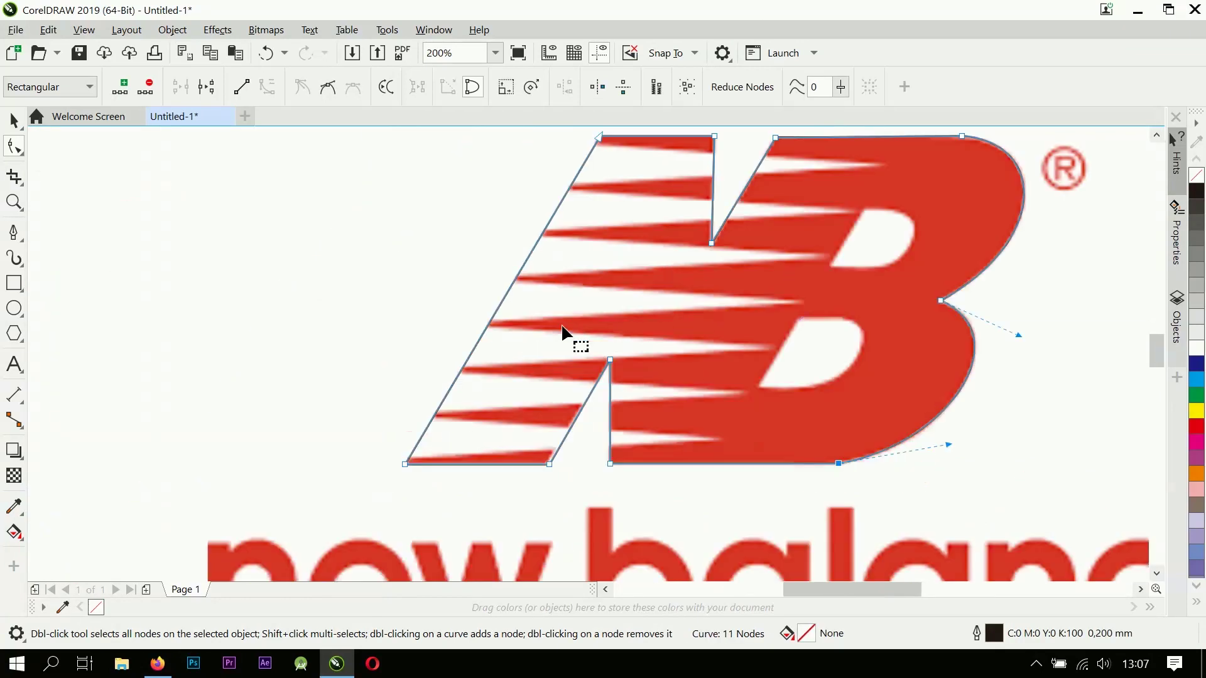
left_click(20, 123)
left_click(507, 258)
scroll(647, 265, "up", 1)
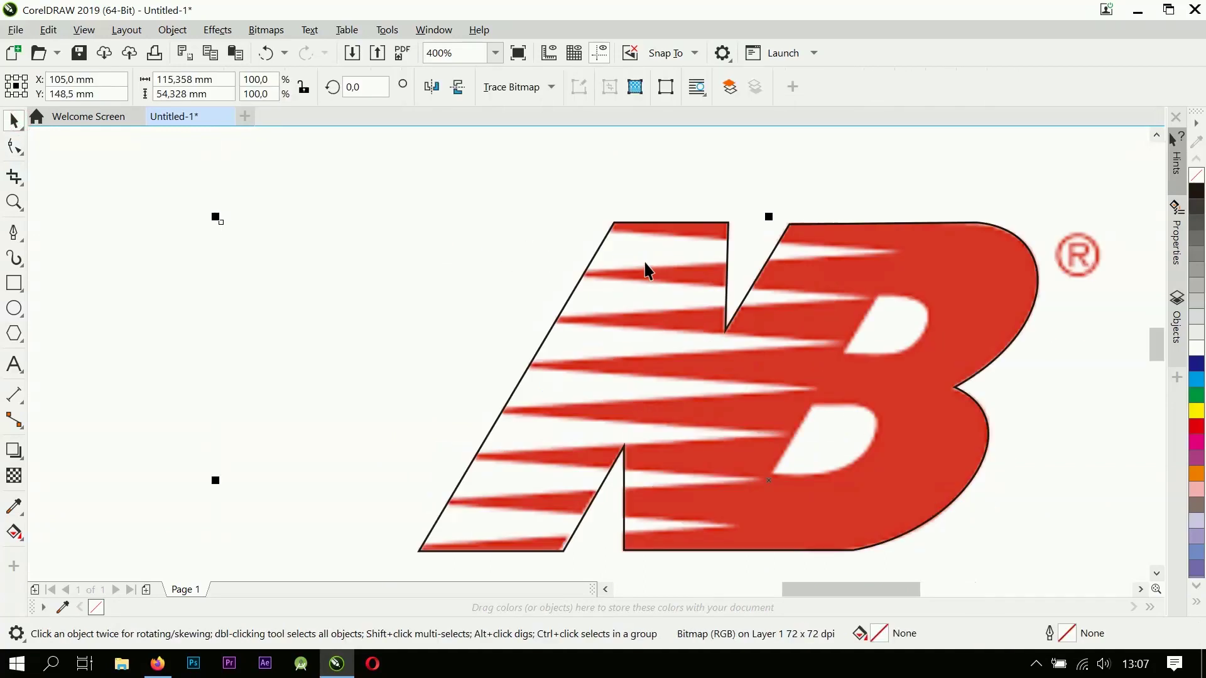
scroll(640, 266, "down", 1)
left_click(666, 205)
left_click(742, 243)
scroll(653, 237, "up", 2)
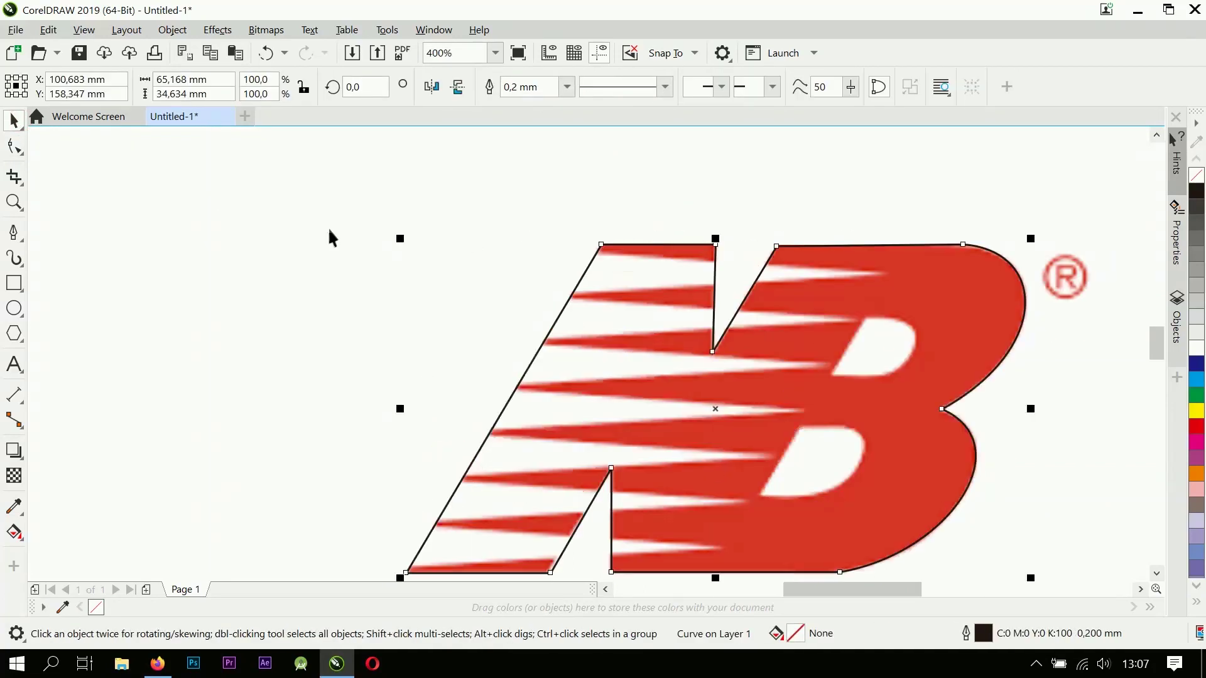
Draw a closed pointed wedge about 33.3 by 4.1 mm over the topmost white stripe with the Pen tool.
left_click(14, 281)
scroll(554, 255, "up", 2)
left_click(14, 232)
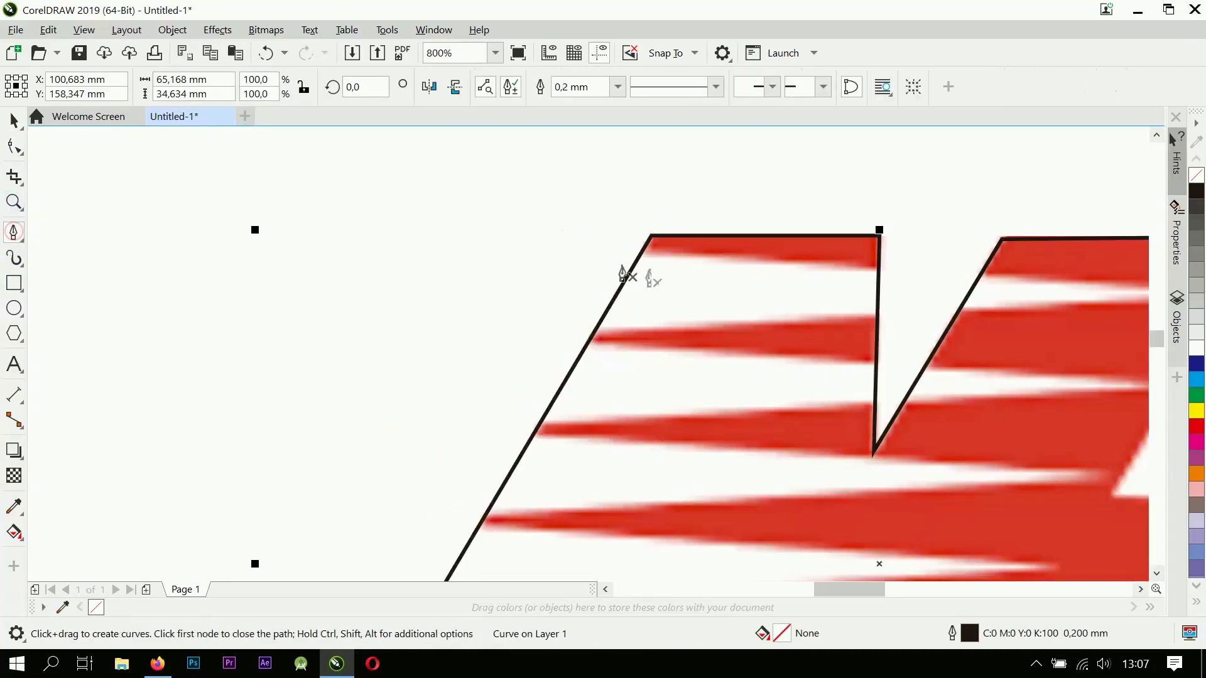
left_click(609, 254)
scroll(691, 263, "right", 3)
left_click(949, 281)
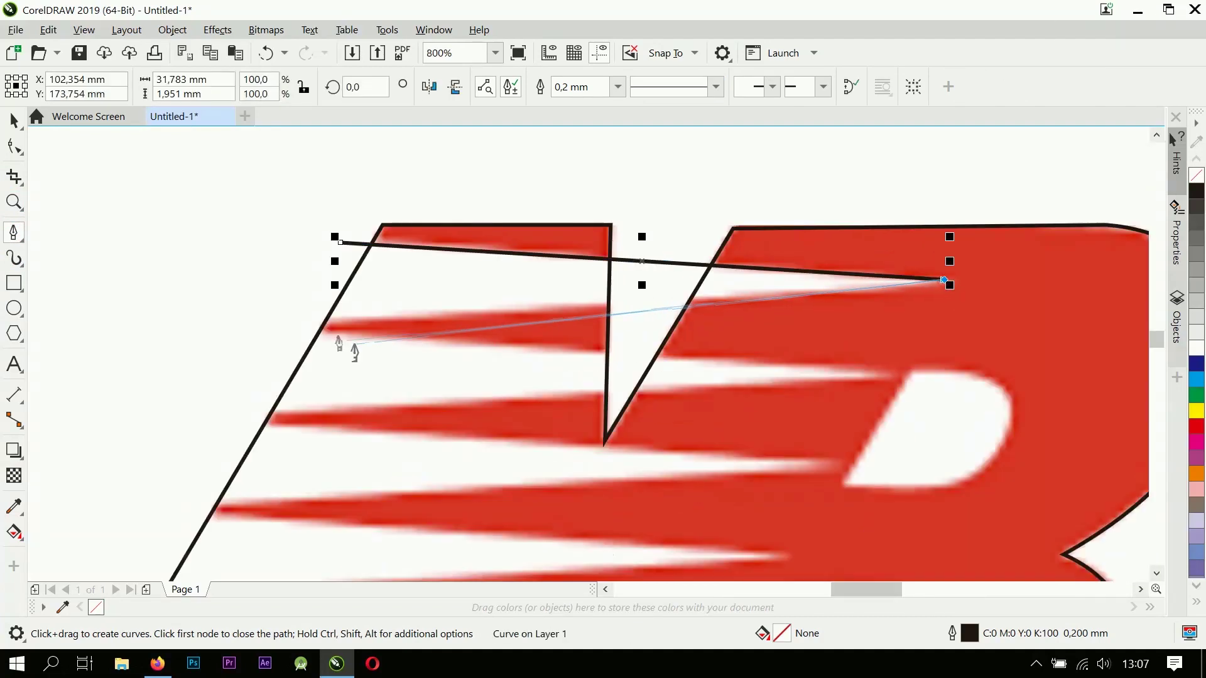
left_click(310, 325)
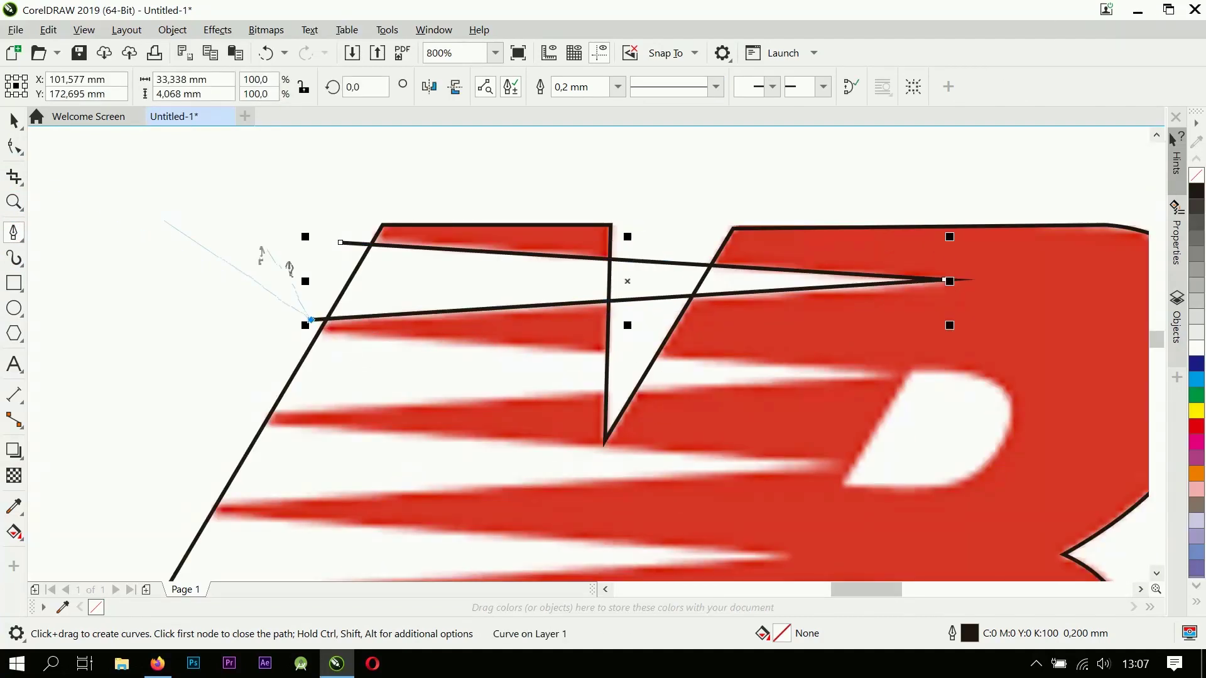
left_click(340, 243)
Copy the wedge onto the second white stripe and repeat the duplication down the logo until seven wedges cover the stripes.
left_click(14, 121)
scroll(670, 221, "down", 1)
scroll(647, 256, "up", 1)
mouse_move(646, 246)
left_mouse_down()
mouse_move(611, 341)
mouse_move(591, 344)
left_mouse_up()
left_click_drag(716, 349, 641, 327)
right_click(642, 326)
key("ctrl+r")
scroll(805, 438, "down", 2)
key("ctrl+r")
key("ctrl+r")
key("ctrl+r")
key("ctrl+r")
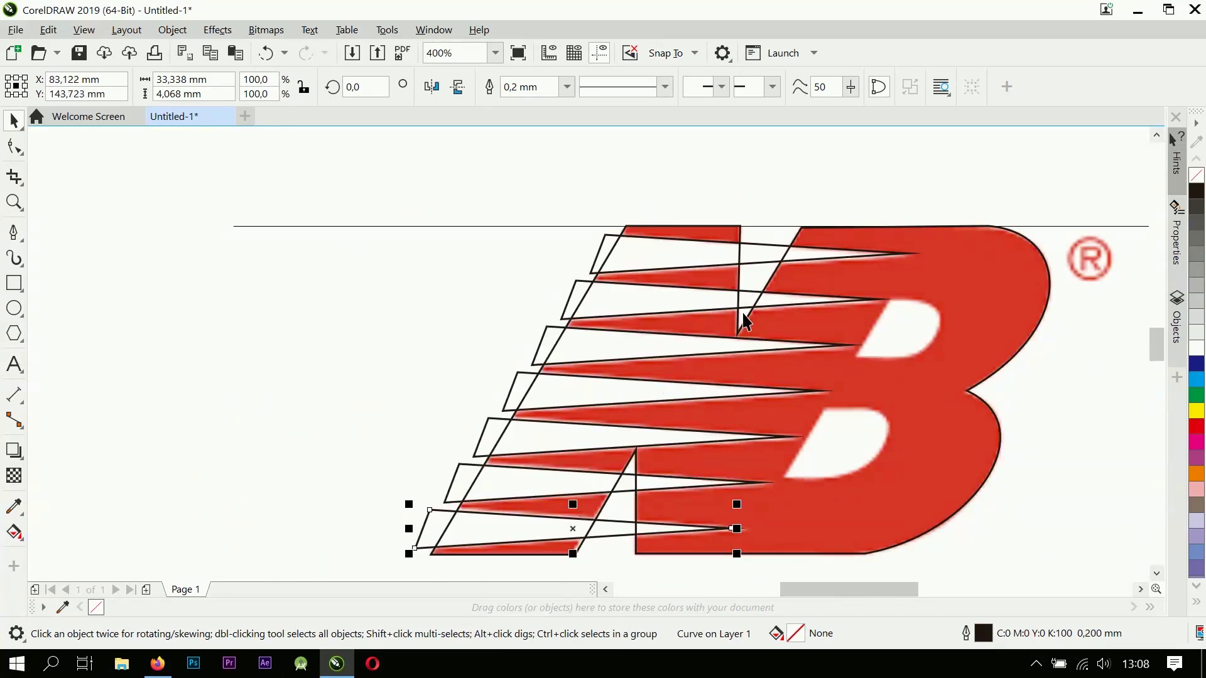
Select all seven stripe wedges and combine them into a single curve.
scroll(631, 315, "down", 1)
scroll(641, 360, "up", 1)
scroll(475, 437, "down", 1)
scroll(461, 425, "up", 1)
scroll(490, 442, "down", 1)
left_click_drag(392, 243, 724, 520)
left_click(490, 87)
scroll(584, 341, "up", 1)
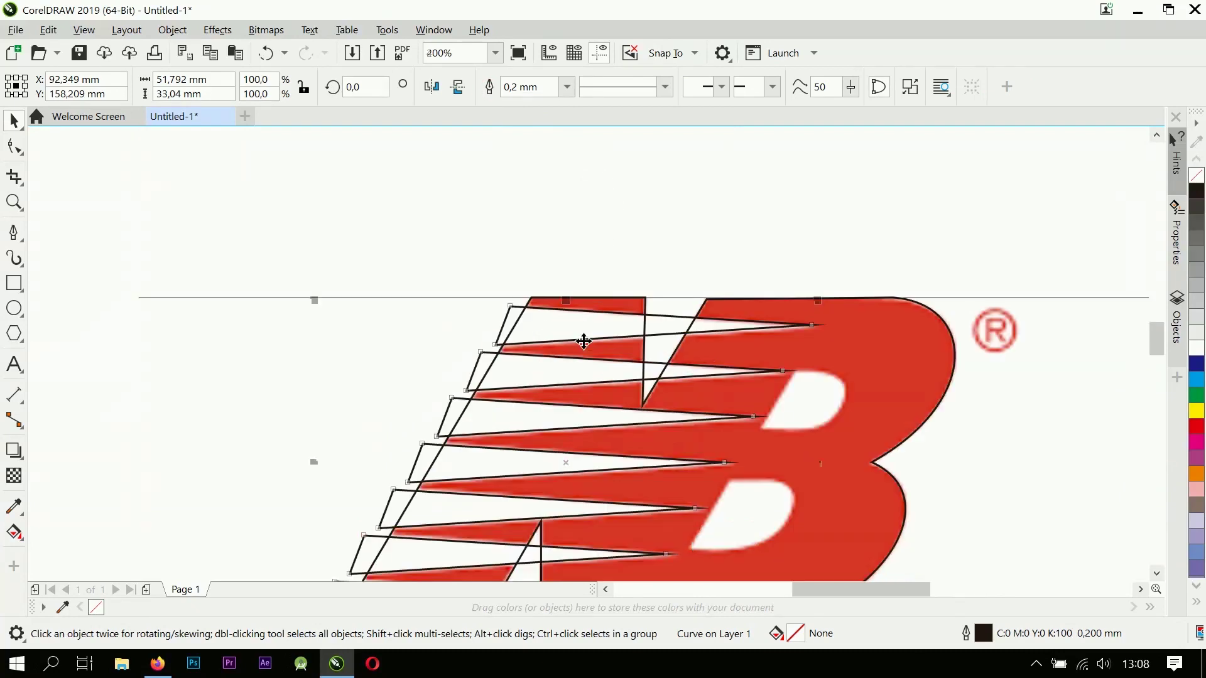
scroll(885, 337, "down", 1)
Try filling the NB outline with yellow and selecting it together with the combined wedges.
left_click(892, 333, "shift")
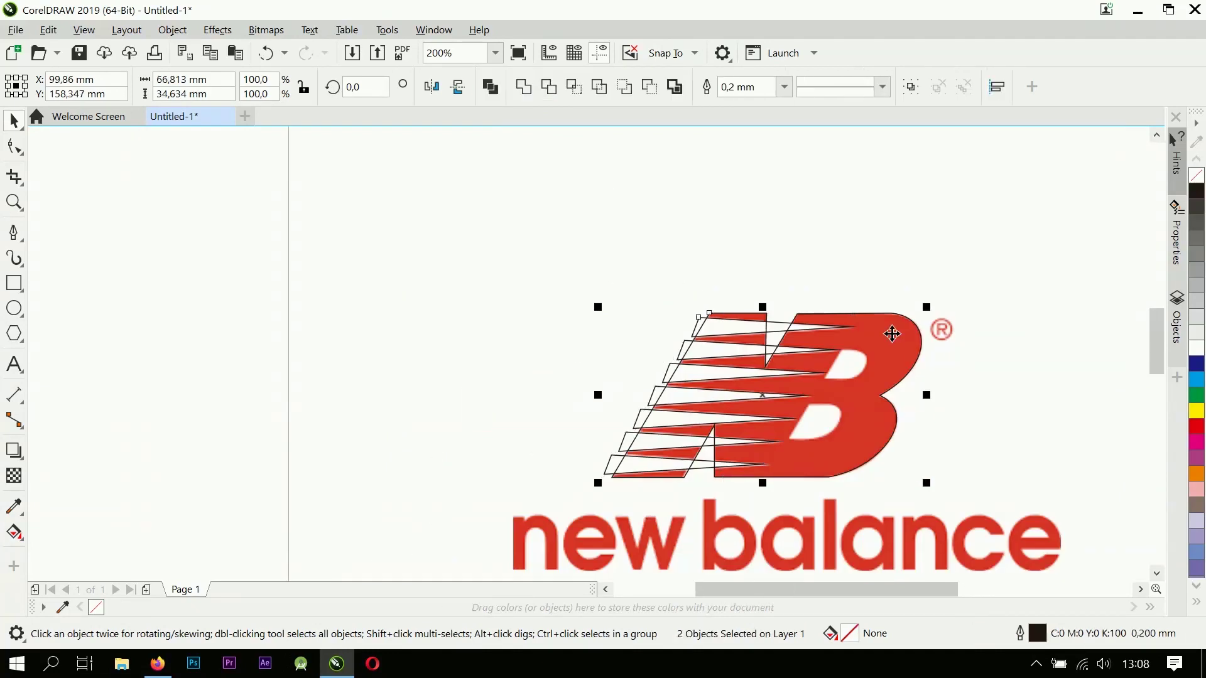
key("ctrl+l")
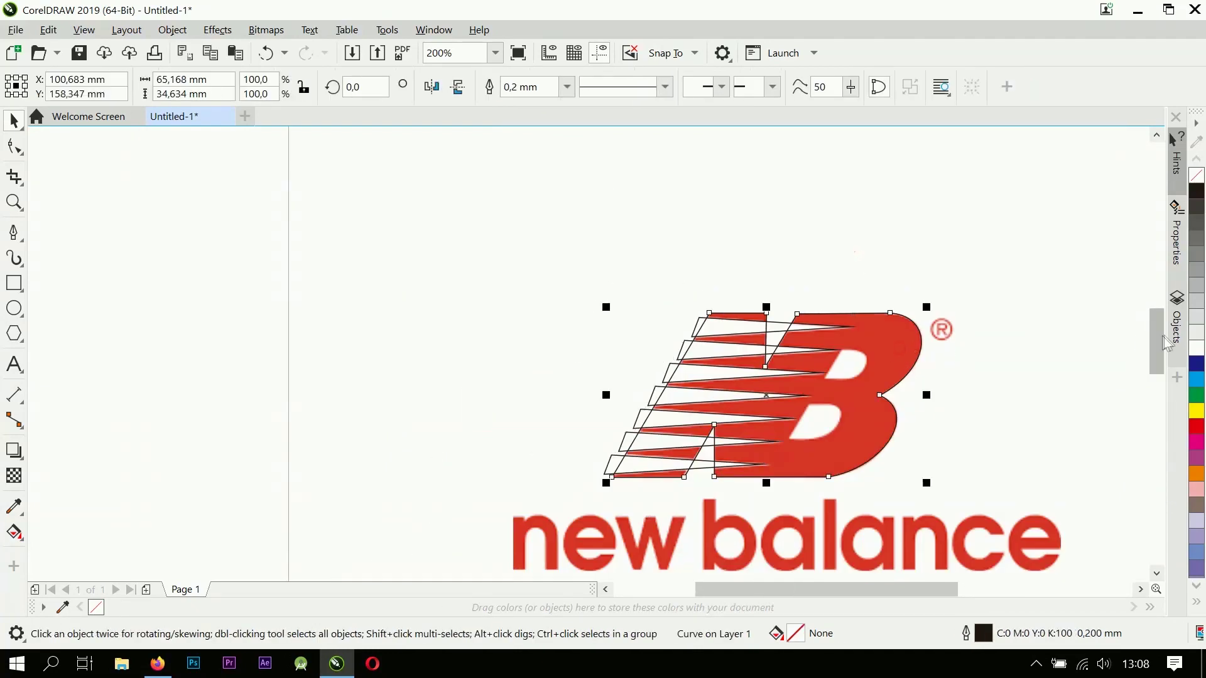
left_click(1196, 413)
left_click(730, 330)
left_click(880, 350, "shift")
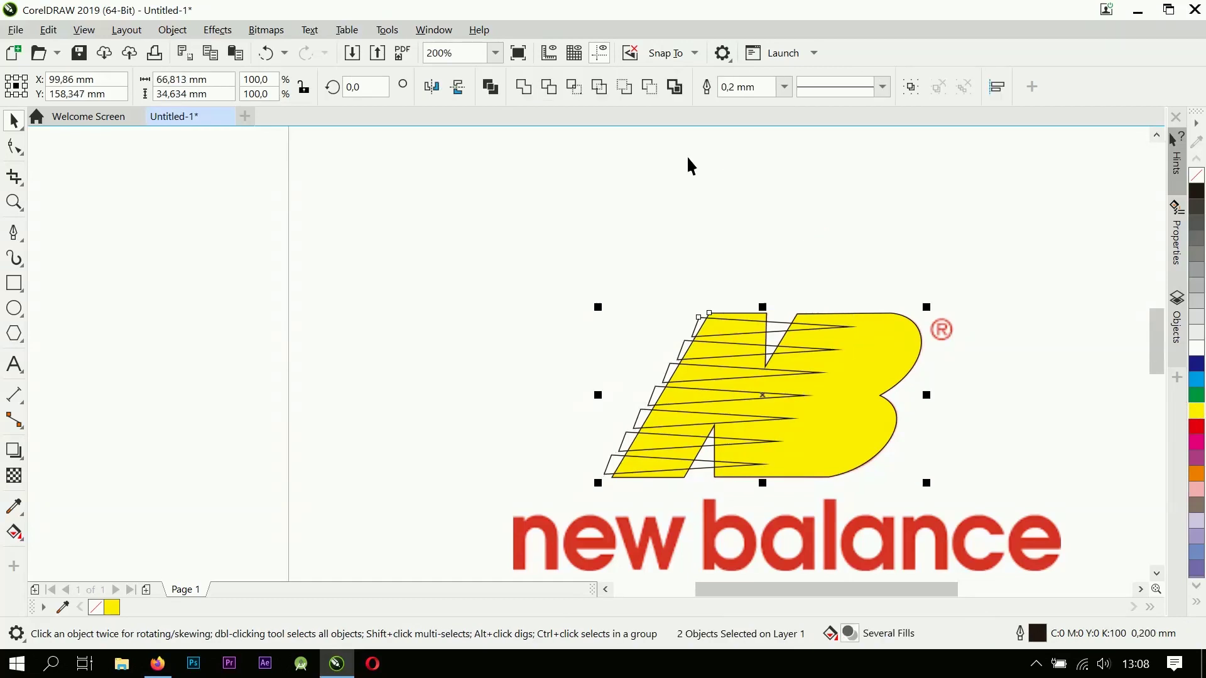
key("ctrl+z")
Trace the B's upper counter with the Pen tool as a closed shape about 8.9 by 6 mm.
left_click(978, 371)
scroll(846, 373, "up", 2)
left_click(13, 233)
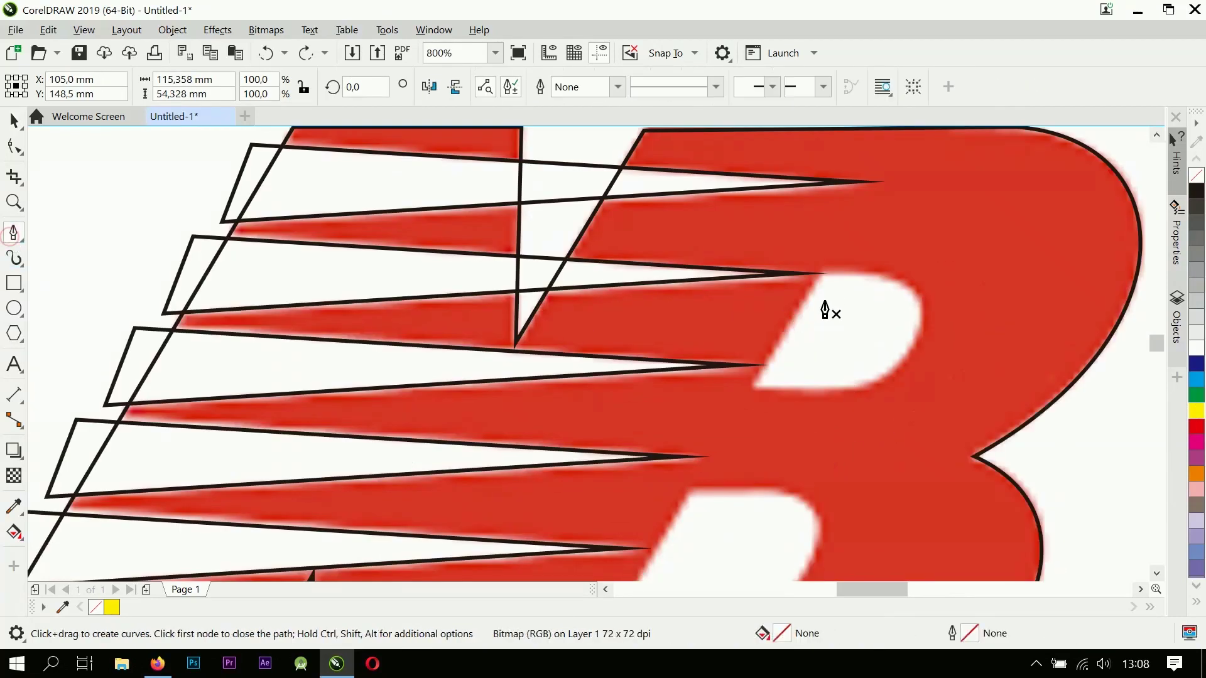
left_click(819, 277)
left_click_drag(920, 328, 900, 380)
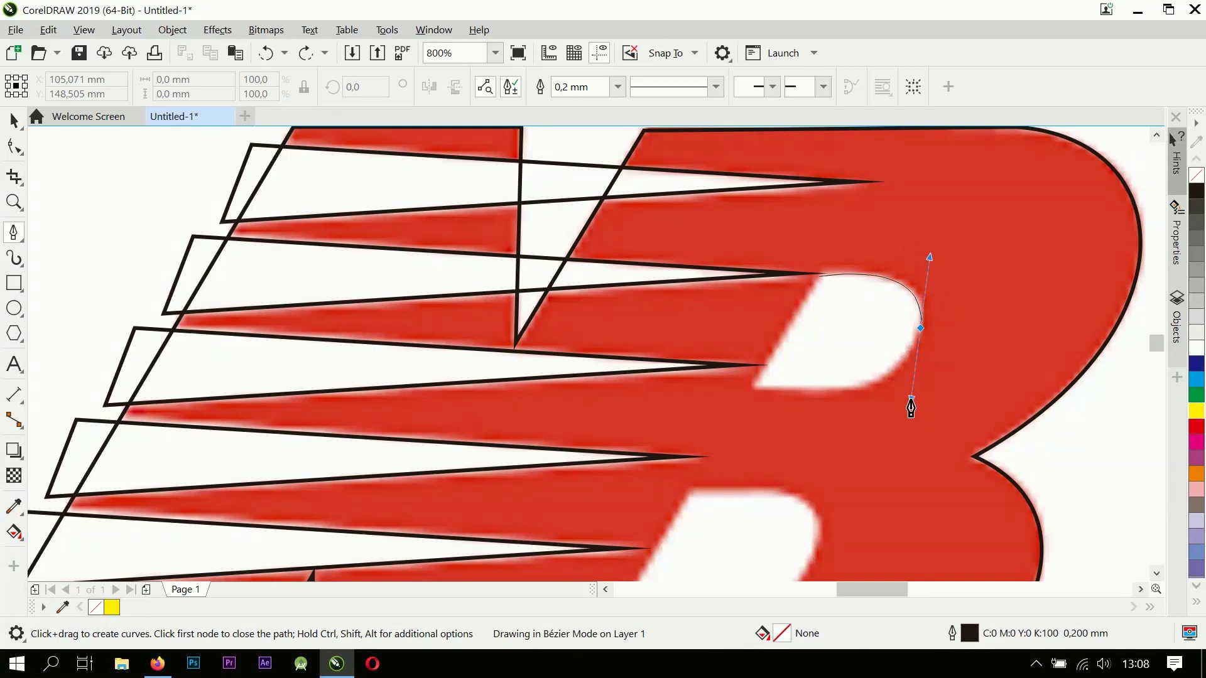
left_click_drag(912, 409, 911, 408)
left_click(817, 391)
left_click(752, 389)
left_click(819, 277)
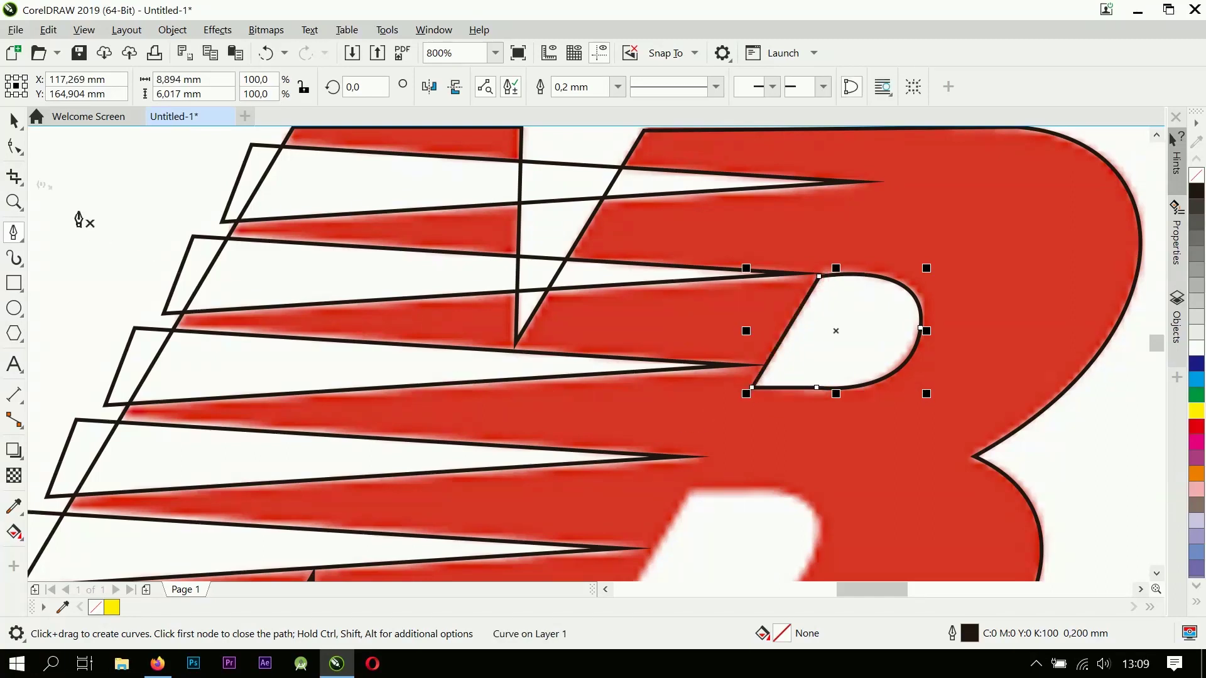
Refine the upper counter shape by removing the extra node on its bottom edge.
left_click(14, 120)
scroll(837, 316, "down", 1)
scroll(841, 342, "up", 2)
key("F10")
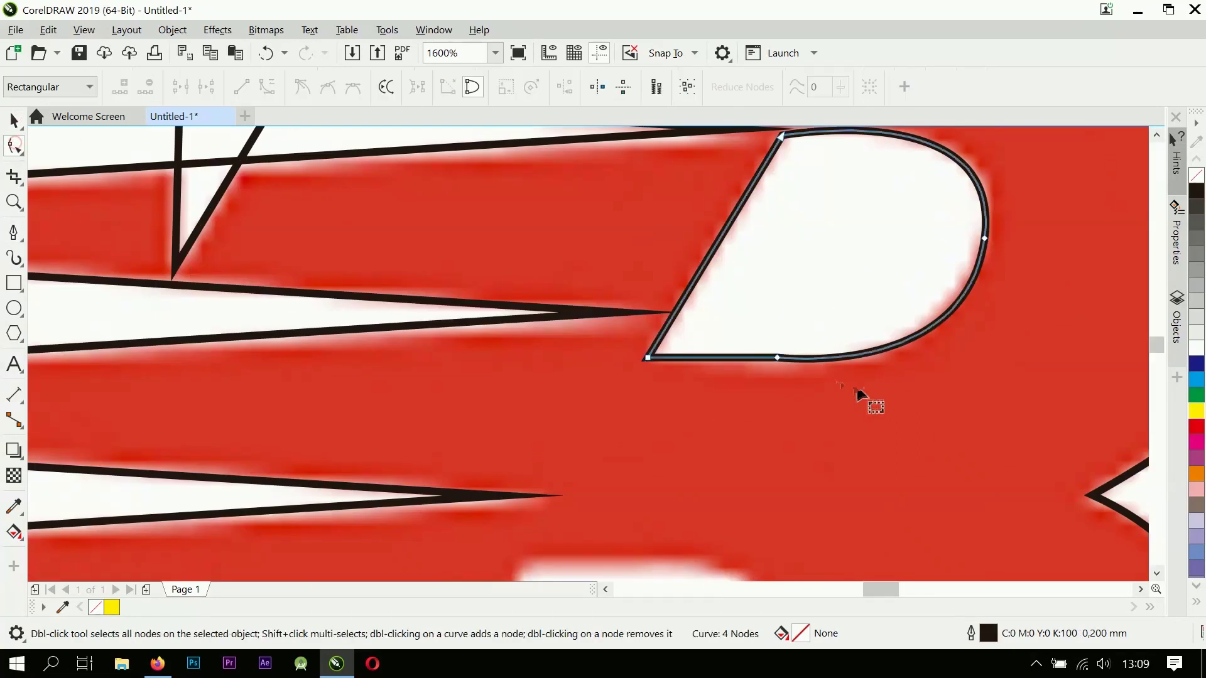
scroll(883, 377, "up", 1)
scroll(798, 395, "down", 2)
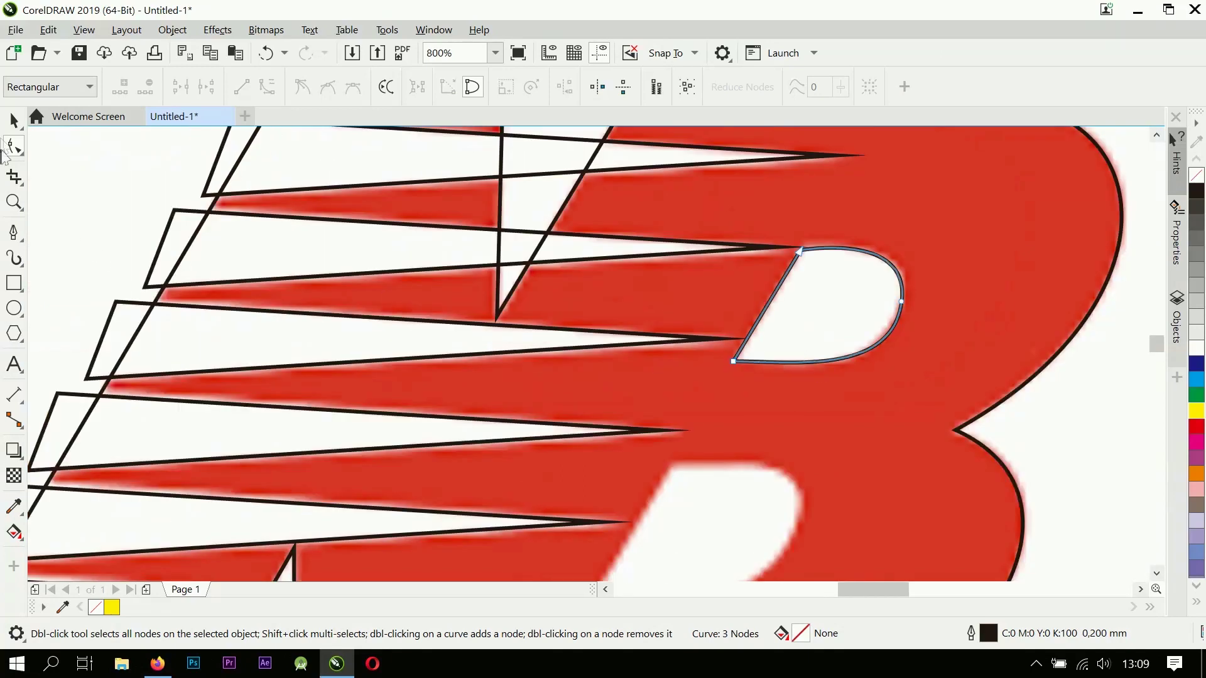
Copy the upper counter shape onto the B's lower counter and scale the copy to 117,1 % to fit.
left_click(14, 119)
scroll(888, 283, "down", 1)
left_click(832, 408)
scroll(832, 409, "up", 2)
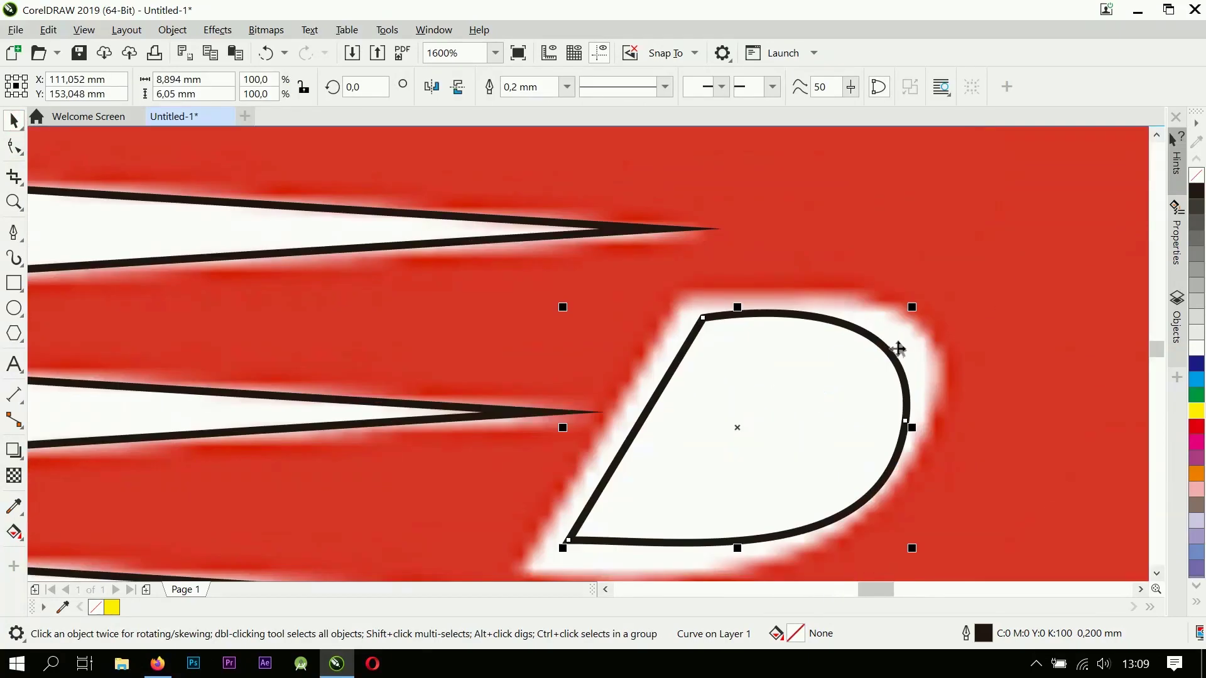
scroll(880, 352, "down", 1)
left_click_drag(909, 318, 924, 308)
left_click_drag(875, 363, 862, 390)
scroll(873, 363, "down", 1)
scroll(873, 363, "up", 1)
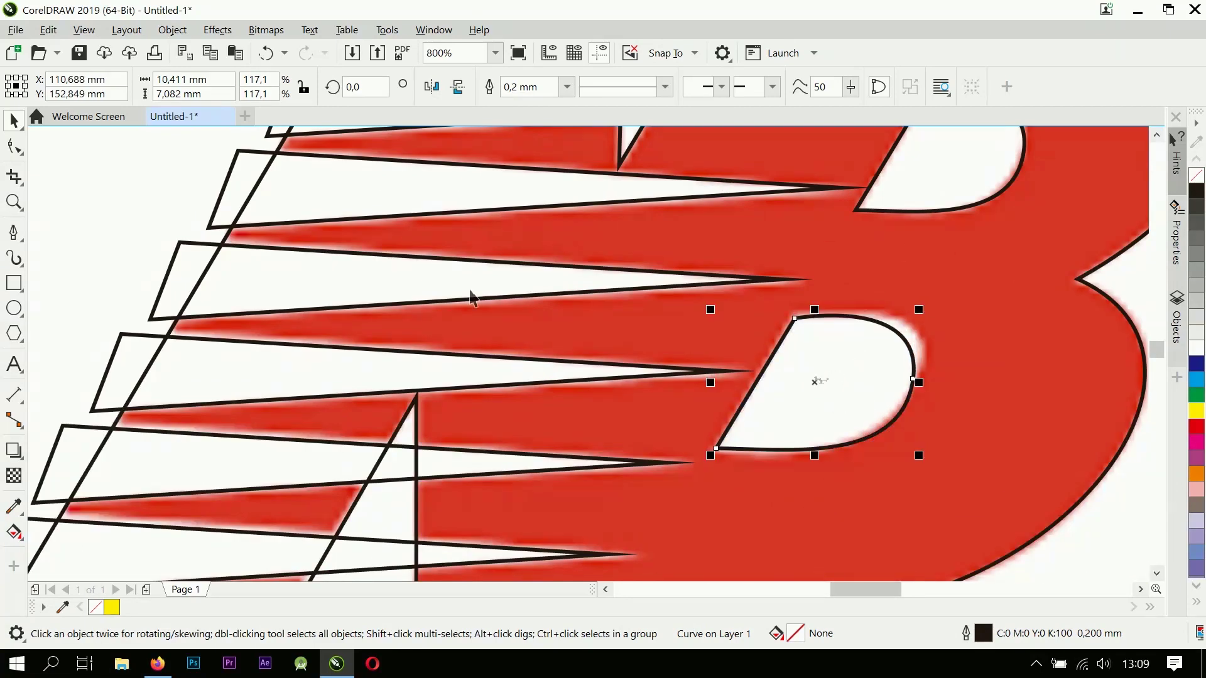
Reshape the right curve of the lower counter shape to match the logo image.
key("F10")
scroll(933, 395, "up", 1)
left_click_drag(898, 339, 922, 329)
left_click(15, 122)
scroll(781, 350, "down", 2)
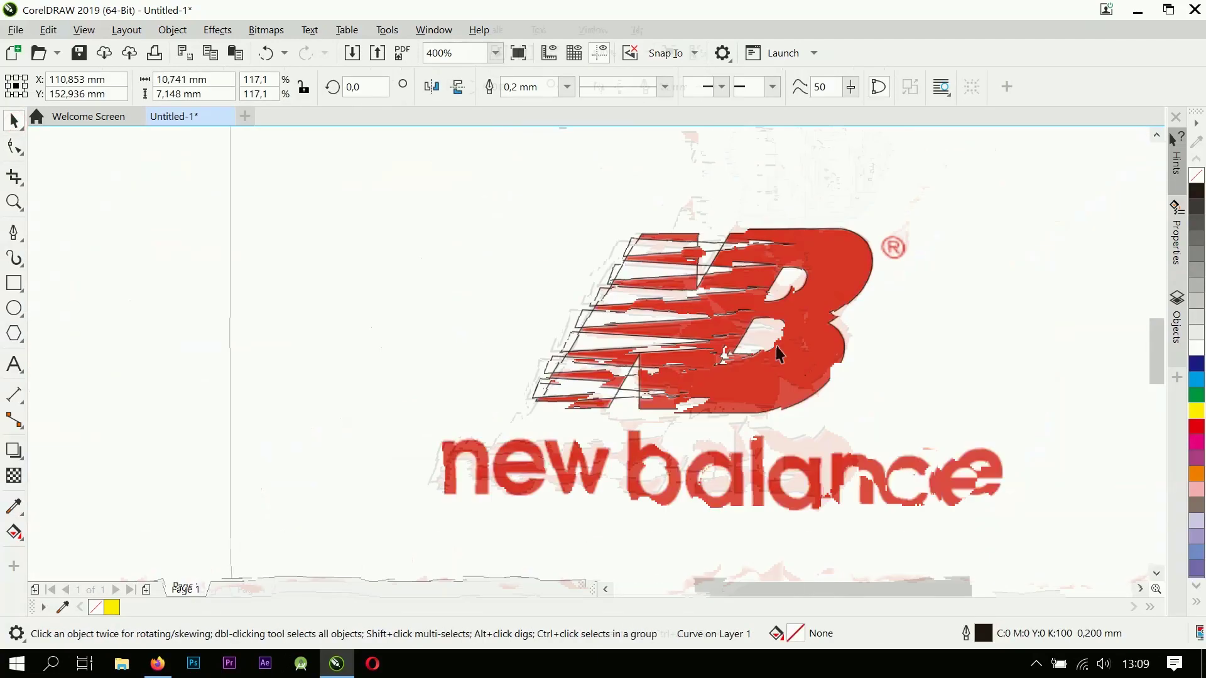
Group the two counter shapes of the B.
left_click(910, 87)
left_click(978, 336)
left_click(825, 286)
left_click(923, 271, "shift")
left_click(1047, 266)
Fill the NB outline with yellow.
left_click(918, 271)
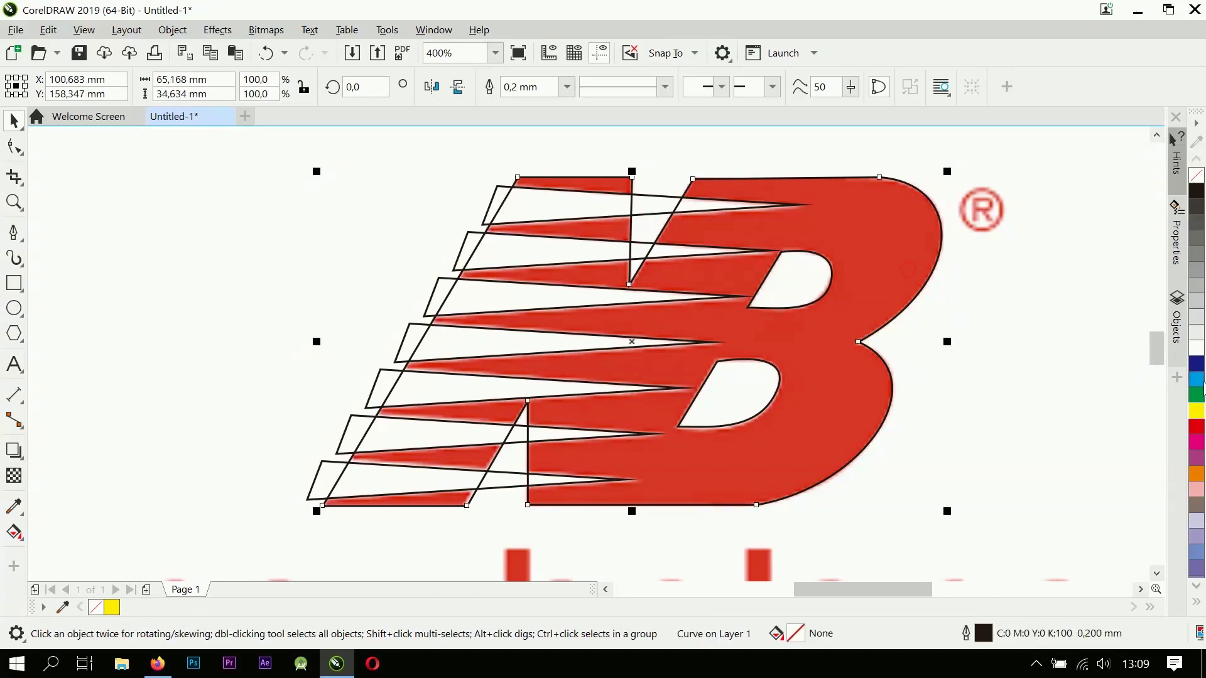
left_click(1196, 411)
left_click(1004, 375)
scroll(1004, 374, "down", 2)
right_click(1009, 369)
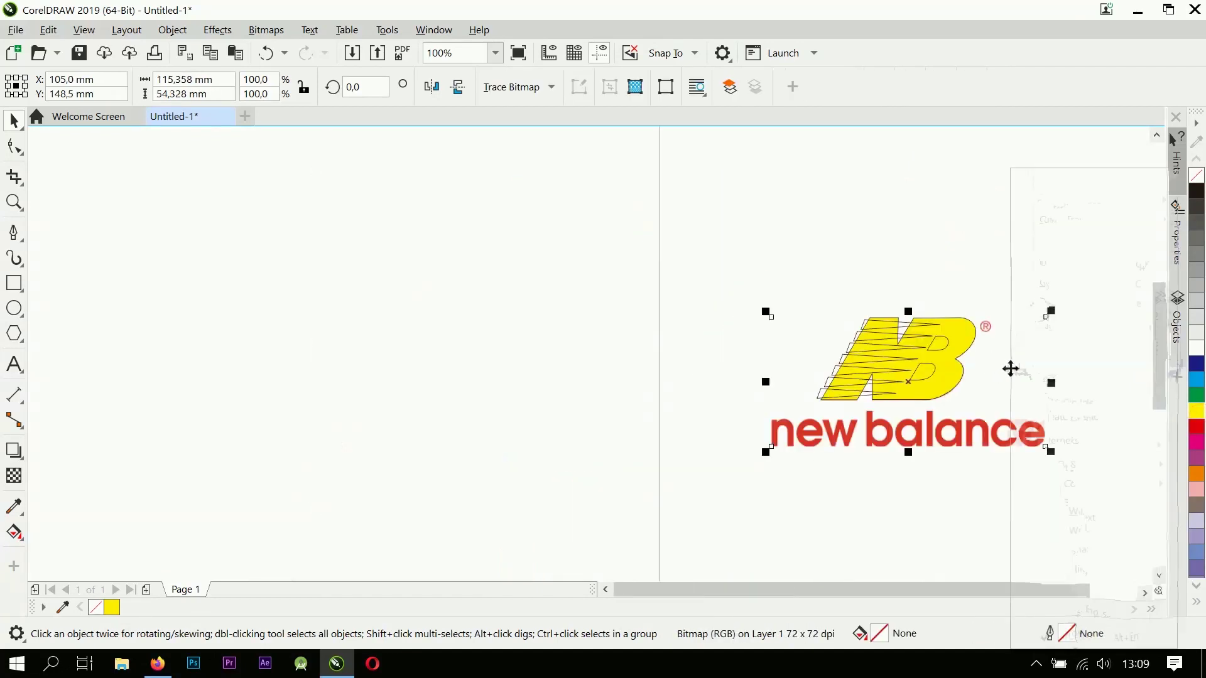
left_click(1047, 373)
scroll(958, 342, "up", 2)
Try cutting the grouped counter shapes out of the yellow NB shape with Simplify.
left_click(958, 332)
left_click(899, 342)
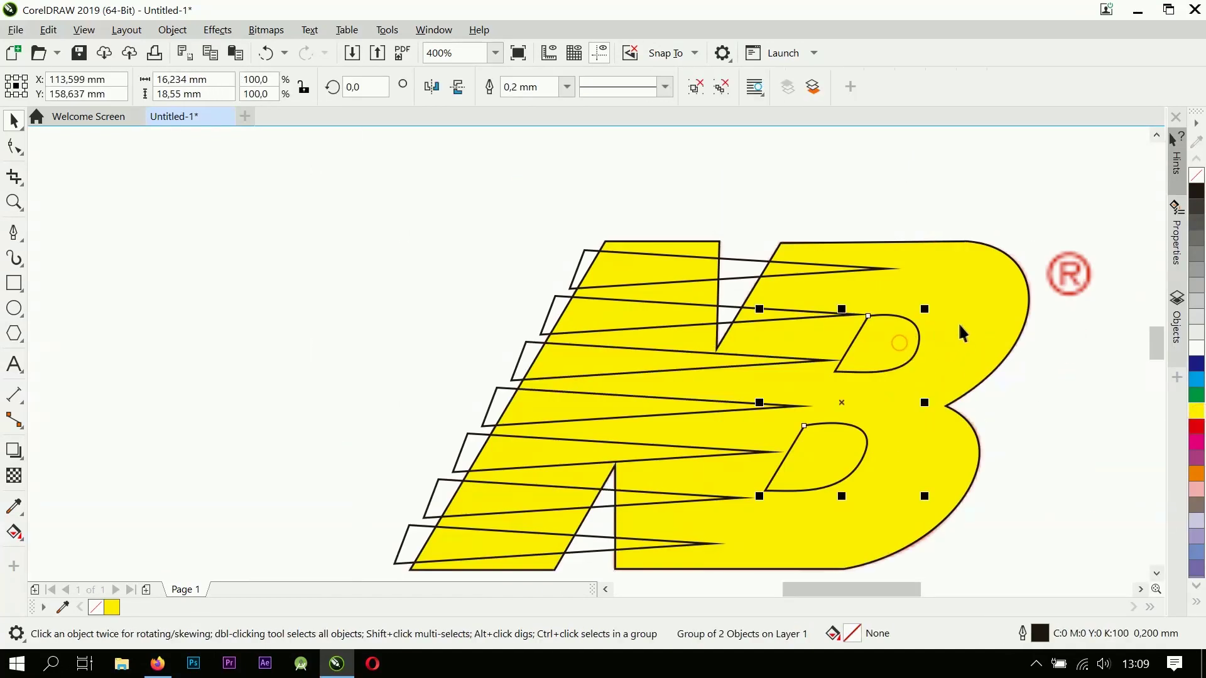
left_click(962, 324, "shift")
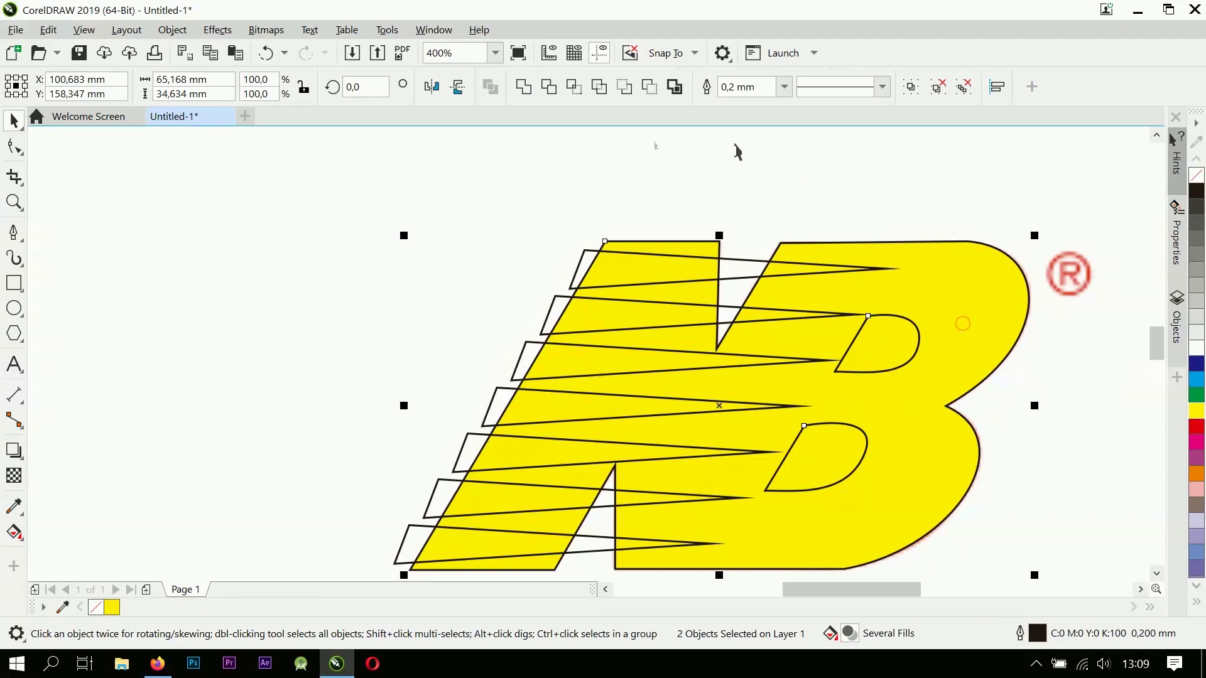
left_click(602, 89)
left_click(875, 188)
Try subtracting the combined stripe wedges from the yellow NB shape with Front Minus Back, and undo it.
left_click(823, 318)
left_click(953, 281, "shift")
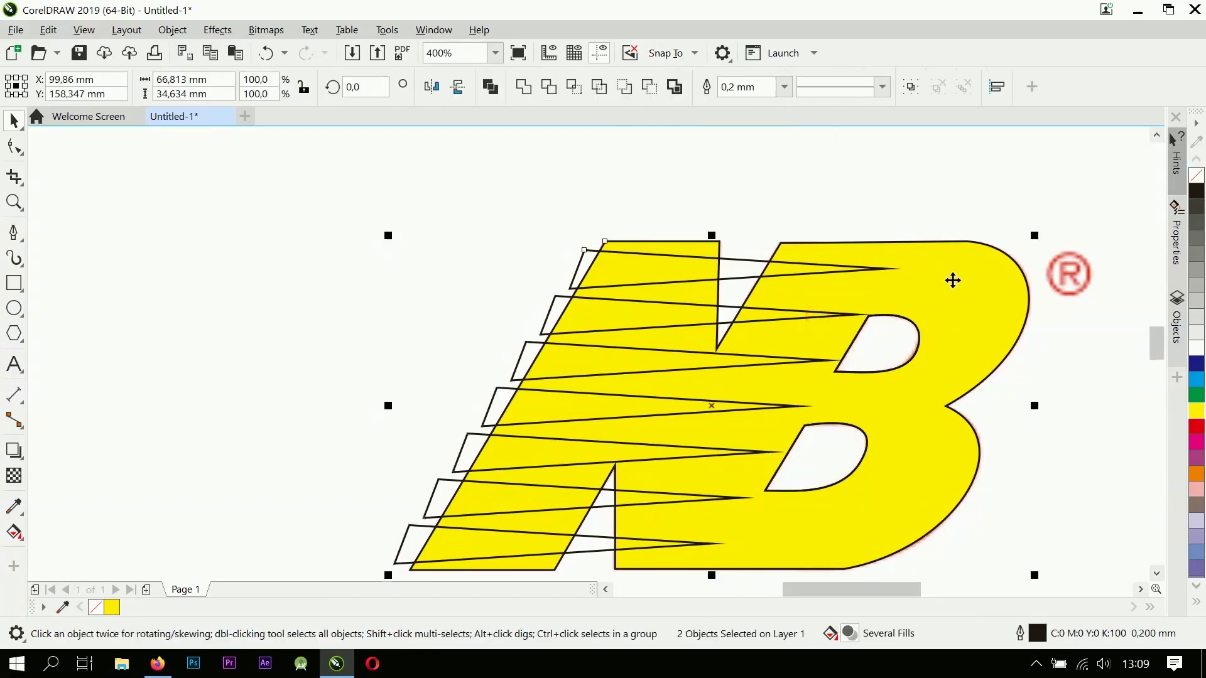
left_click(618, 89)
key("ctrl+z")
Try cutting the combined stripe wedges out of the yellow NB shape with Simplify, and undo the cuts.
left_click(555, 199)
left_click(577, 267)
left_click(941, 281, "shift")
left_click(600, 89)
key("ctrl+z")
left_click(603, 253)
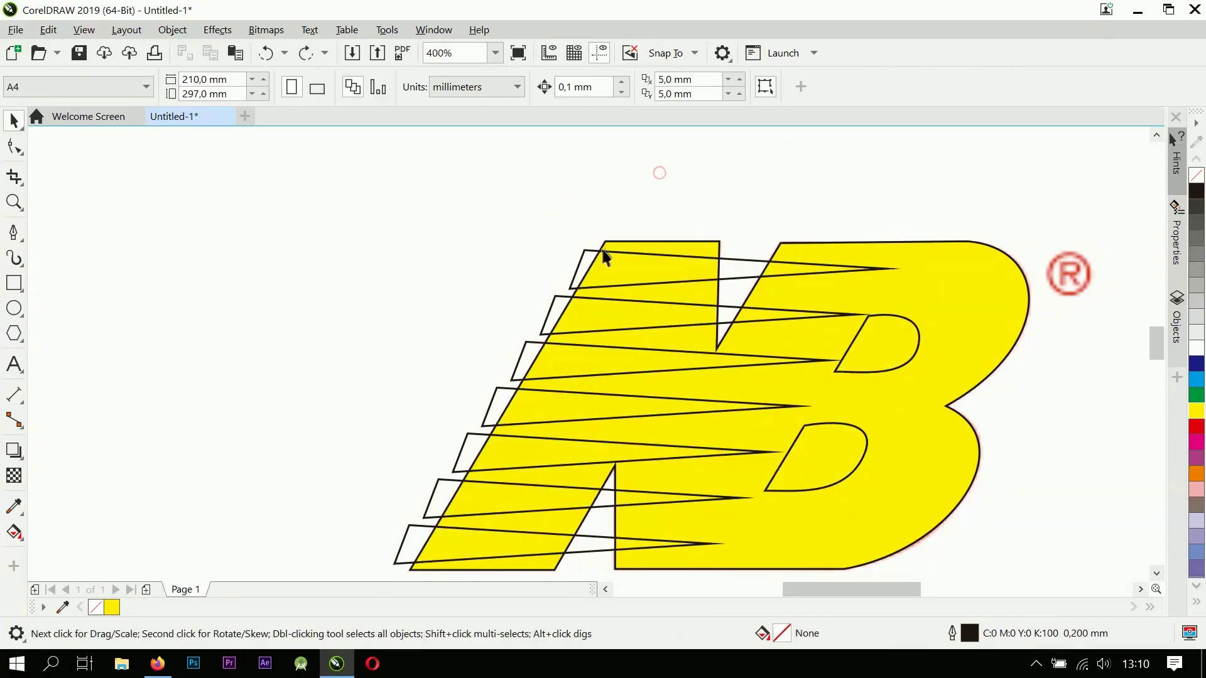
Retry Simplify on the stripe wedges together with the yellow NB shape, and undo the result.
left_click_drag(585, 260, 468, 223)
key("ctrl+z")
left_click(938, 267, "shift")
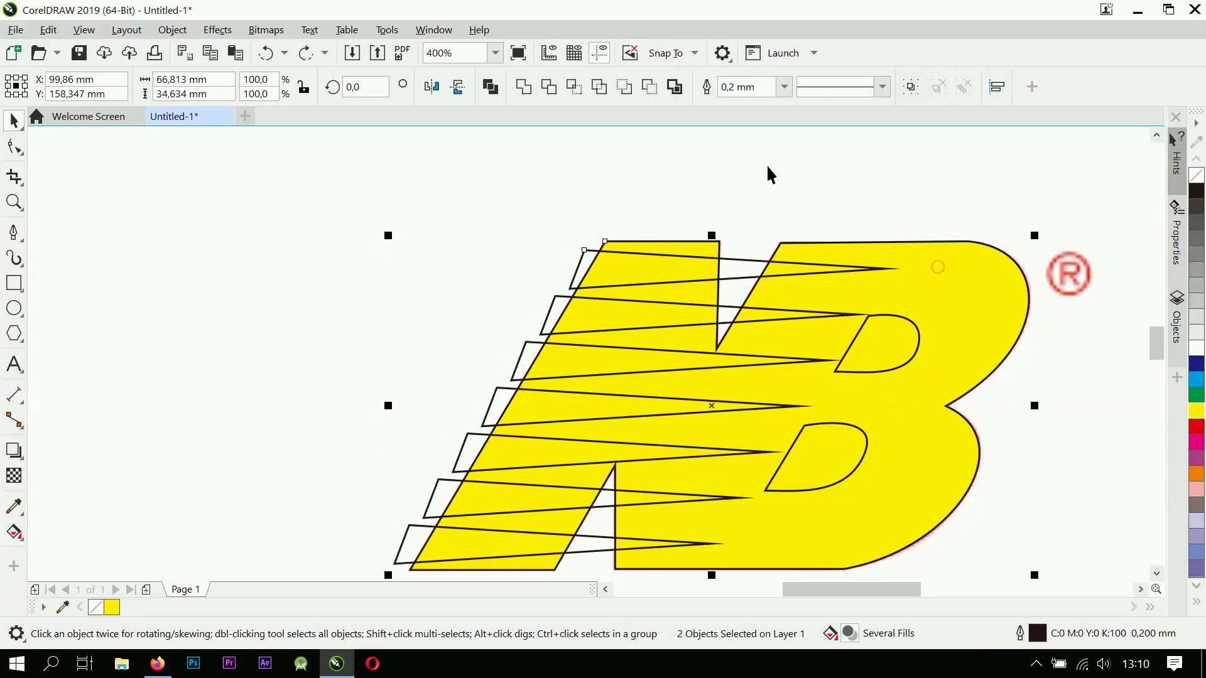
left_click(608, 89)
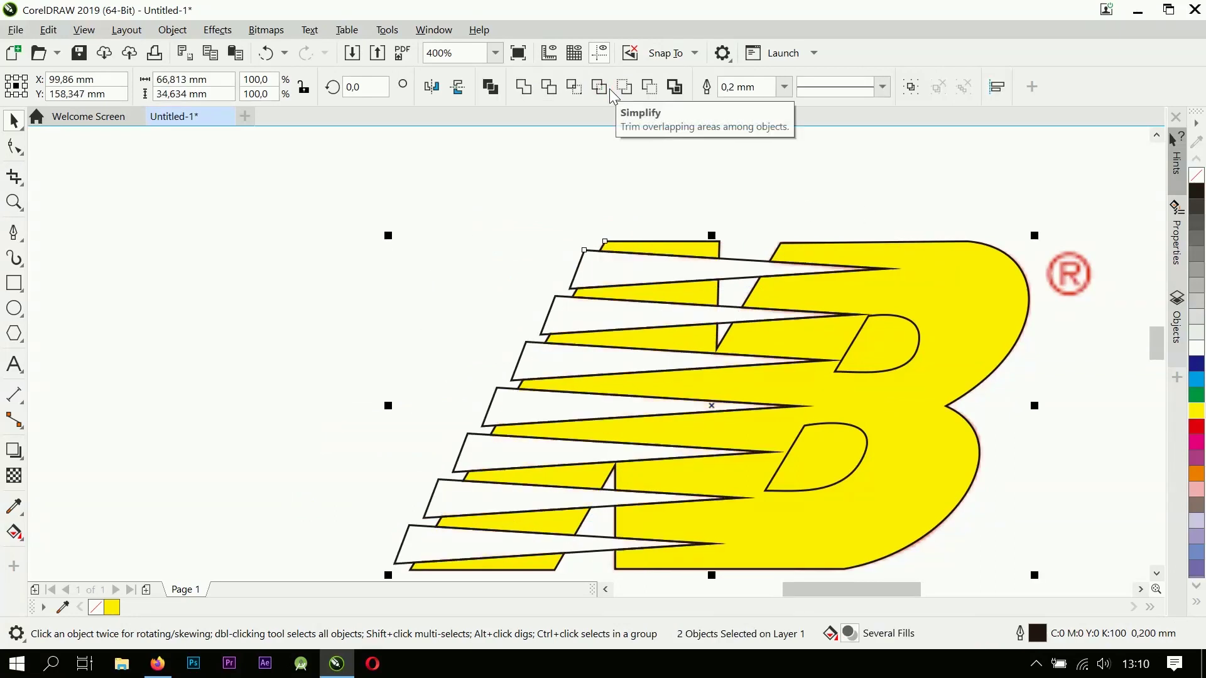
key("ctrl+z")
Trim the yellow NB shape with the combined stripe wedges and delete the leftover wedges.
left_click(549, 86)
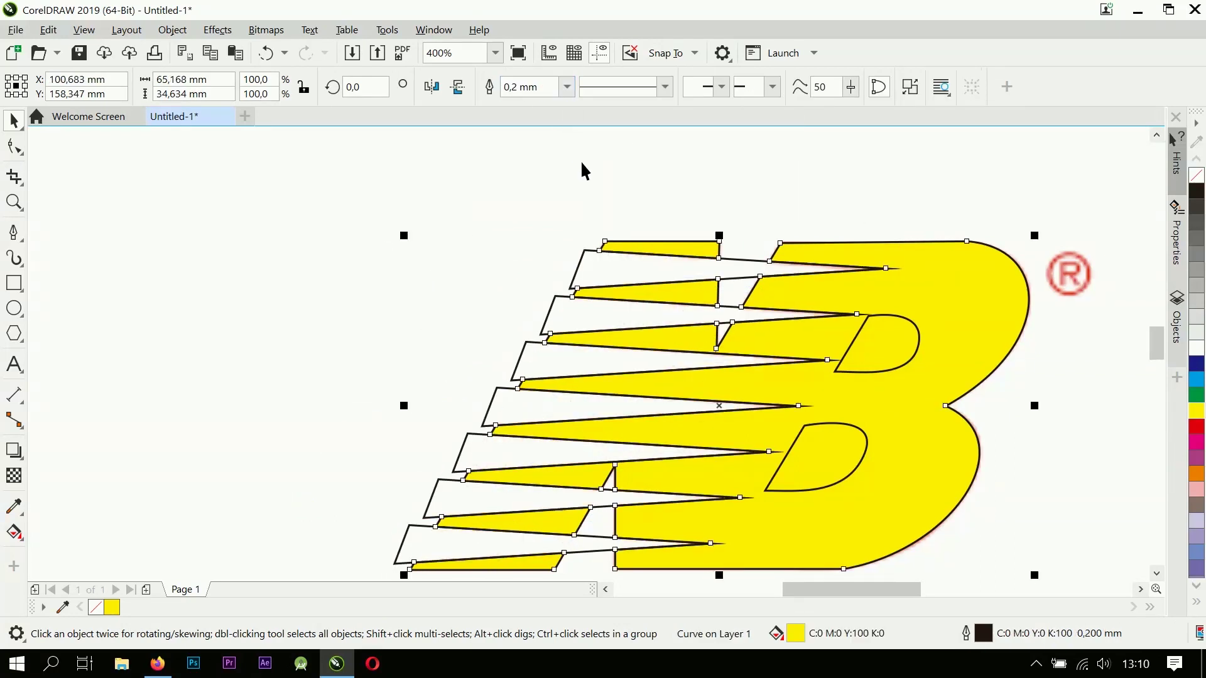
left_click_drag(669, 269, 331, 215)
scroll(613, 272, "down", 2)
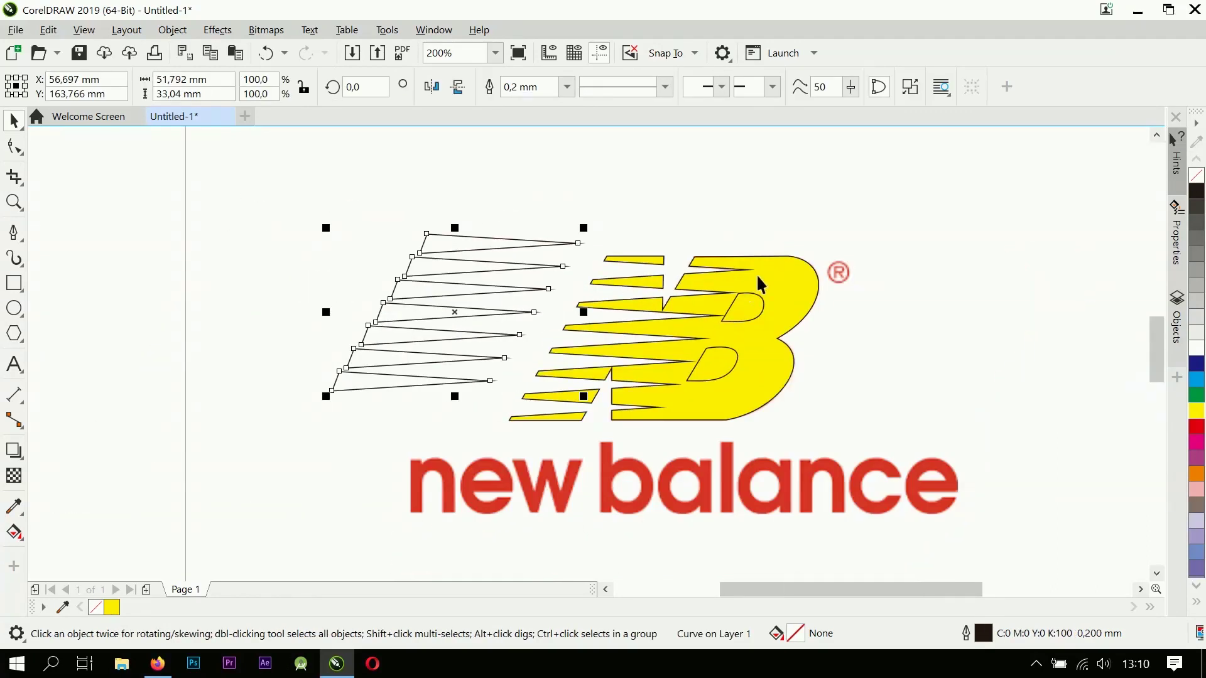
left_click(760, 284)
left_click_drag(789, 281, 945, 247)
key("ctrl+z")
scroll(628, 319, "up", 2)
left_click(283, 202)
key("Delete")
scroll(709, 308, "down", 2)
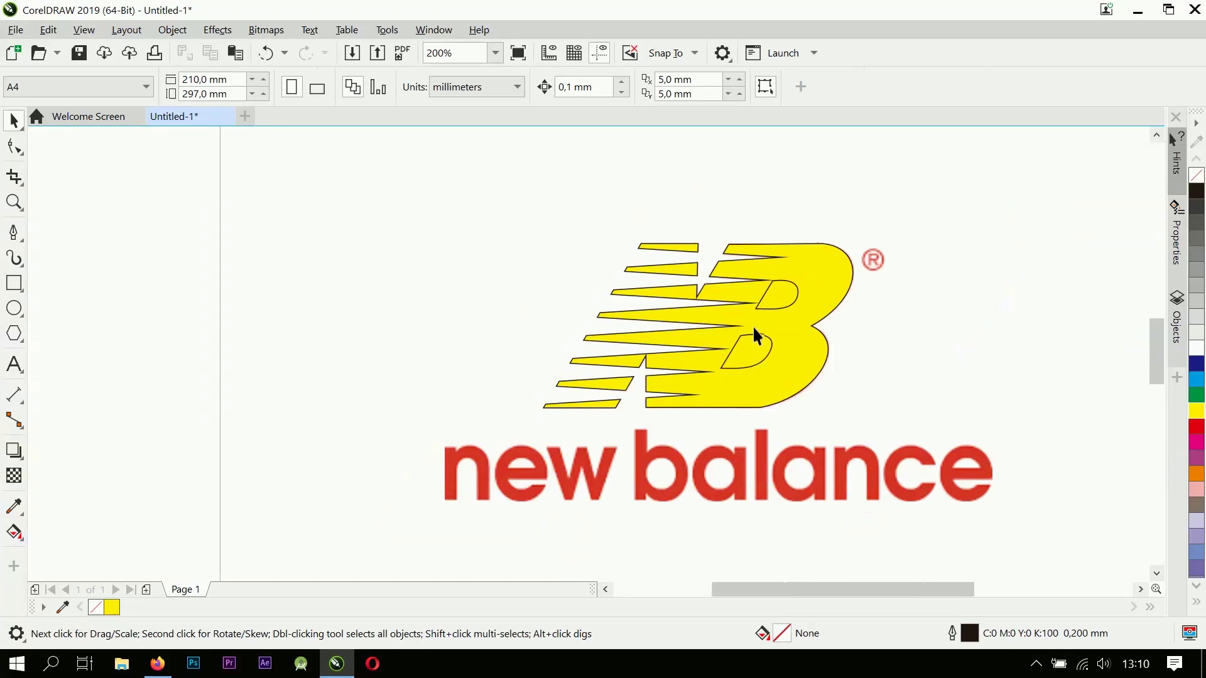
Try moving the grouped counter shapes and the striped NB shape aside, and undo both moves.
left_click(795, 296)
left_click_drag(791, 298, 904, 324)
key("ctrl+z")
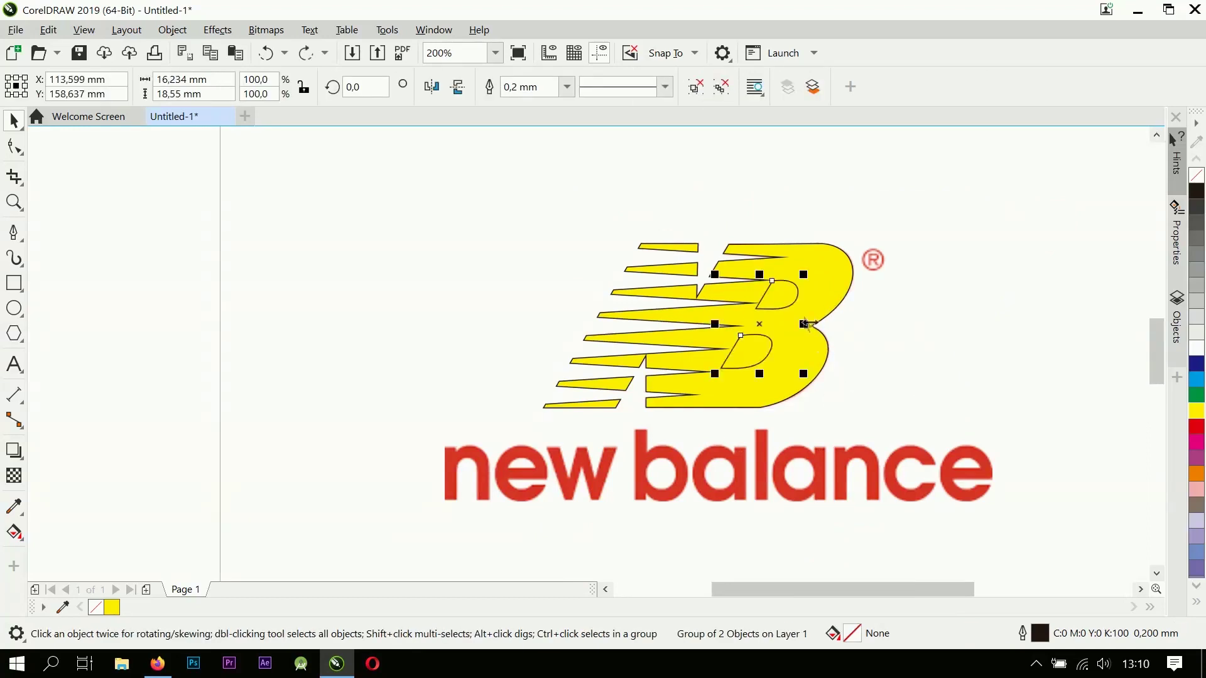
left_click_drag(814, 303, 946, 276)
key("ctrl+z")
Cut the two counters out of the striped NB shape with Simplify and delete the counter shapes.
left_click(795, 306)
left_click(820, 282, "shift")
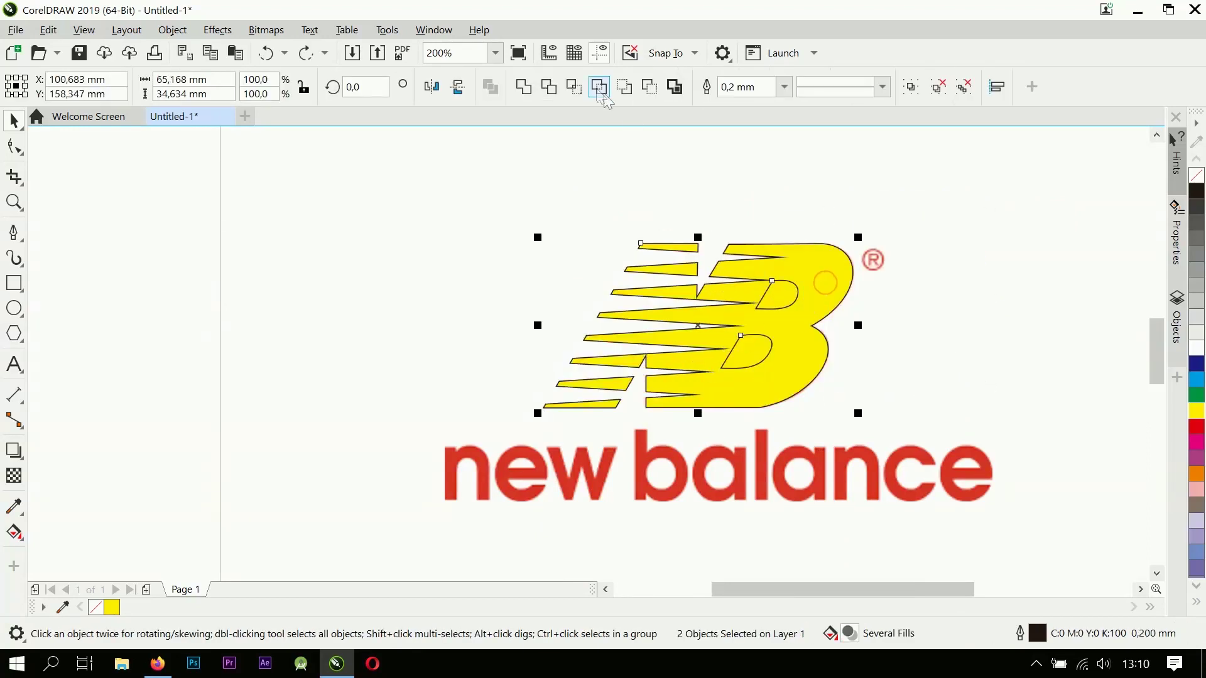
left_click(598, 88)
left_click(781, 296)
left_click(767, 350, "shift")
key("Delete")
Move the NB shape, without an outline, about 92 mm straight up above the bitmap logo and fill it with red.
left_click(785, 358)
scroll(681, 327, "down", 3)
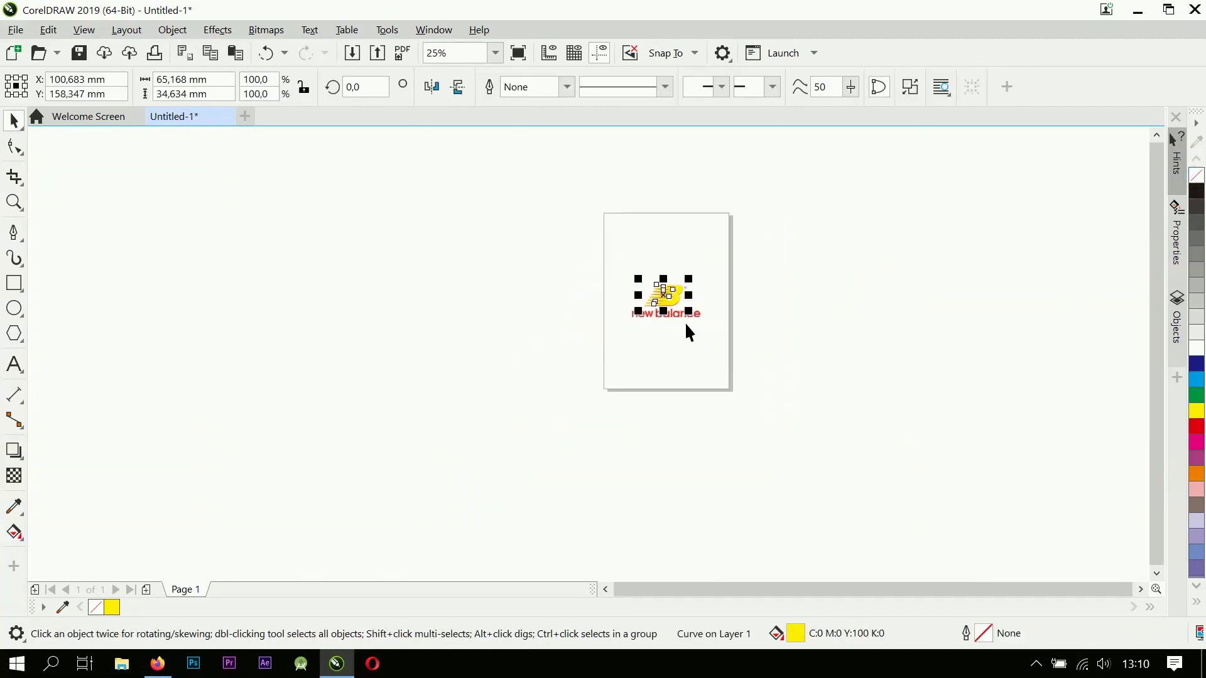
left_click_drag(675, 333, 675, 223)
left_click(1198, 429)
scroll(667, 242, "up", 2)
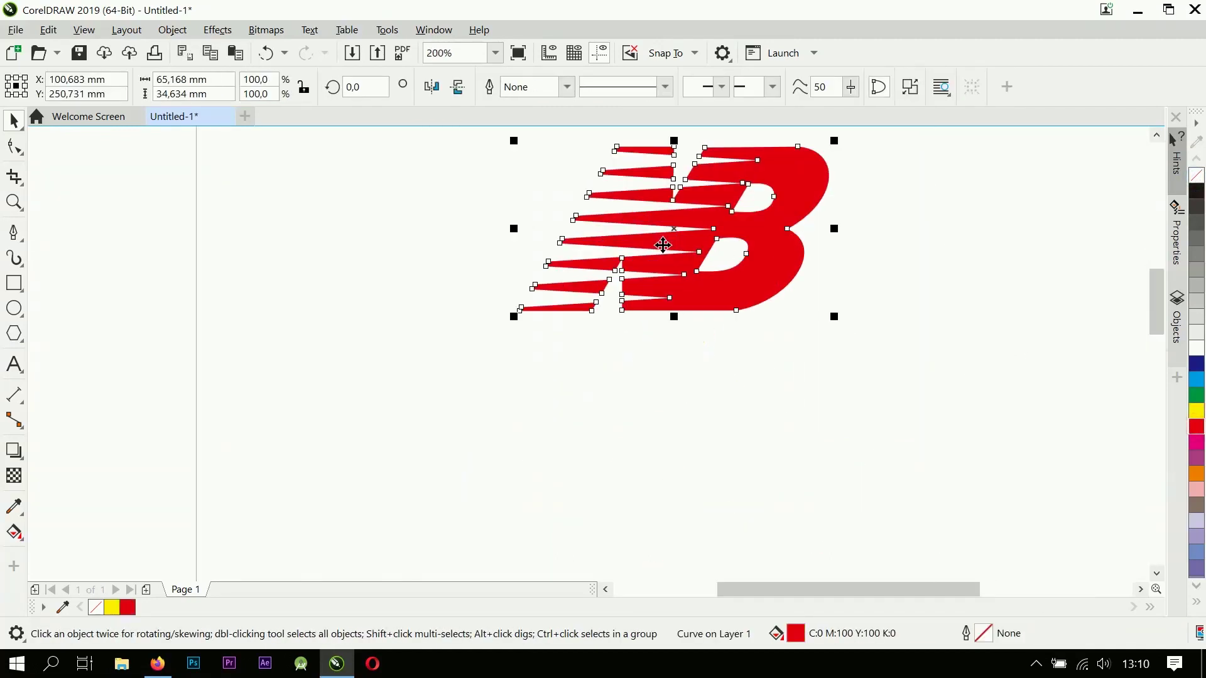
scroll(674, 242, "down", 1)
Apply a diagonal linear gradient from dark red to red across the NB shape with the Interactive Fill tool.
left_click(14, 532)
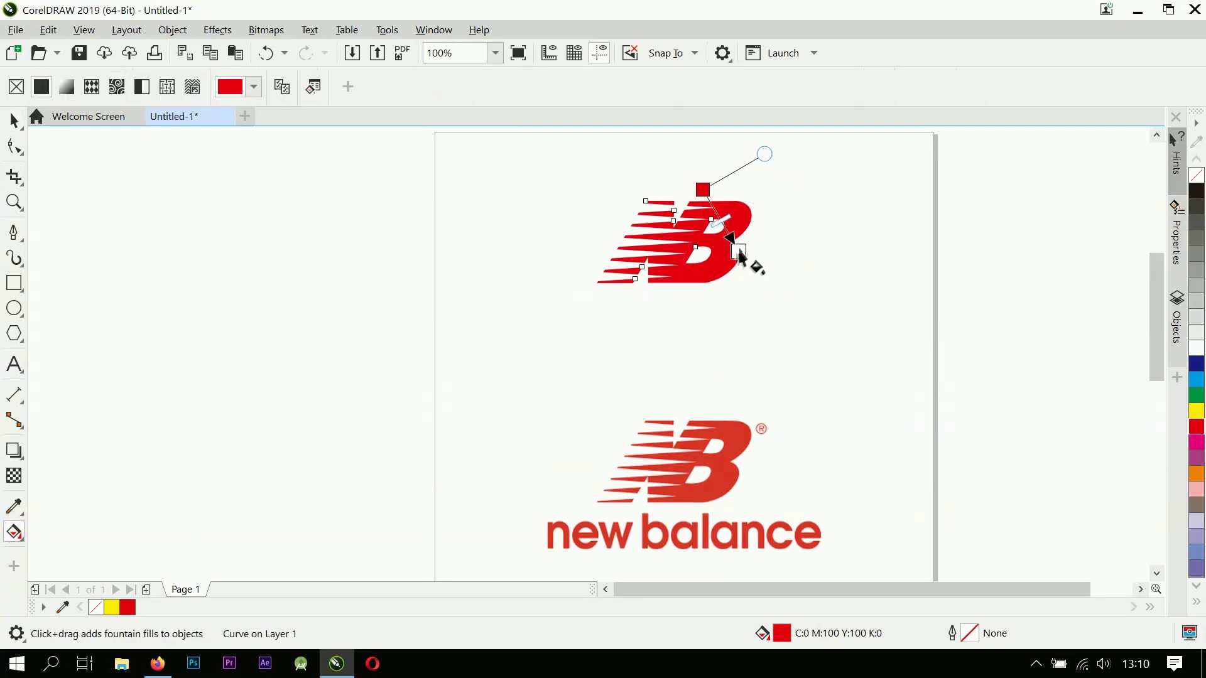
left_click_drag(736, 256, 736, 247)
left_click_drag(1195, 429, 1164, 451)
left_click(735, 247)
left_click(1197, 429)
scroll(698, 188, "up", 1)
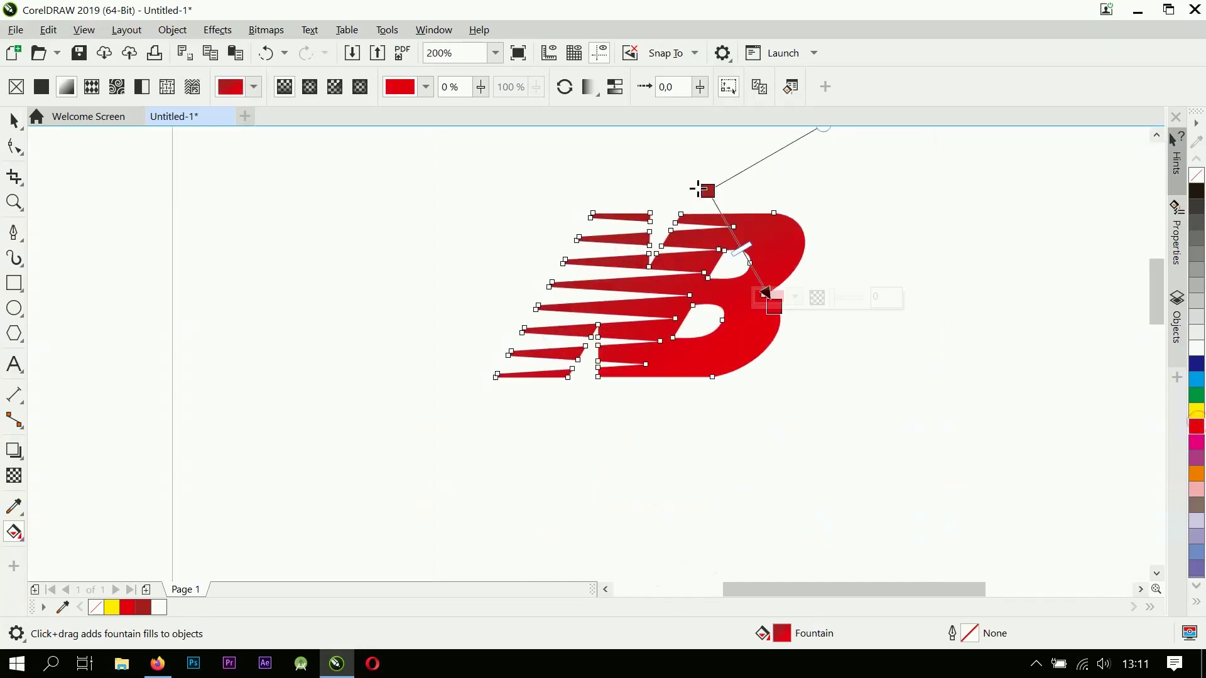
left_click(14, 121)
left_click(296, 256)
scroll(635, 233, "down", 2)
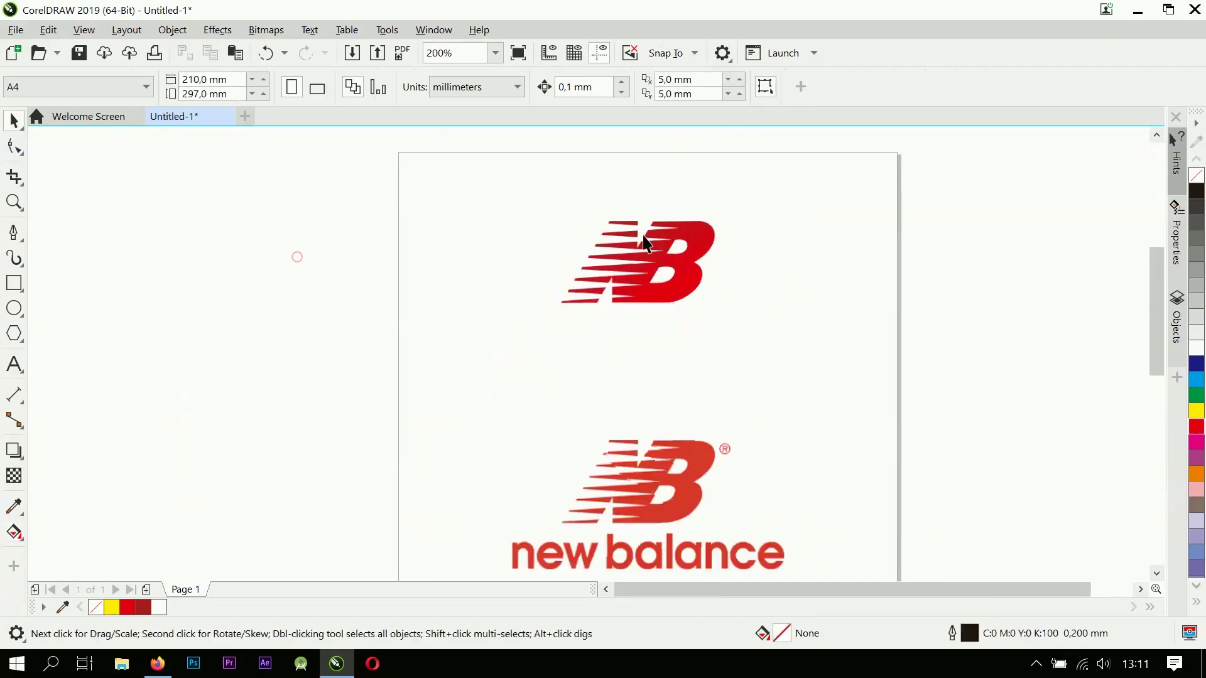
scroll(647, 361, "up", 2)
scroll(607, 250, "down", 2)
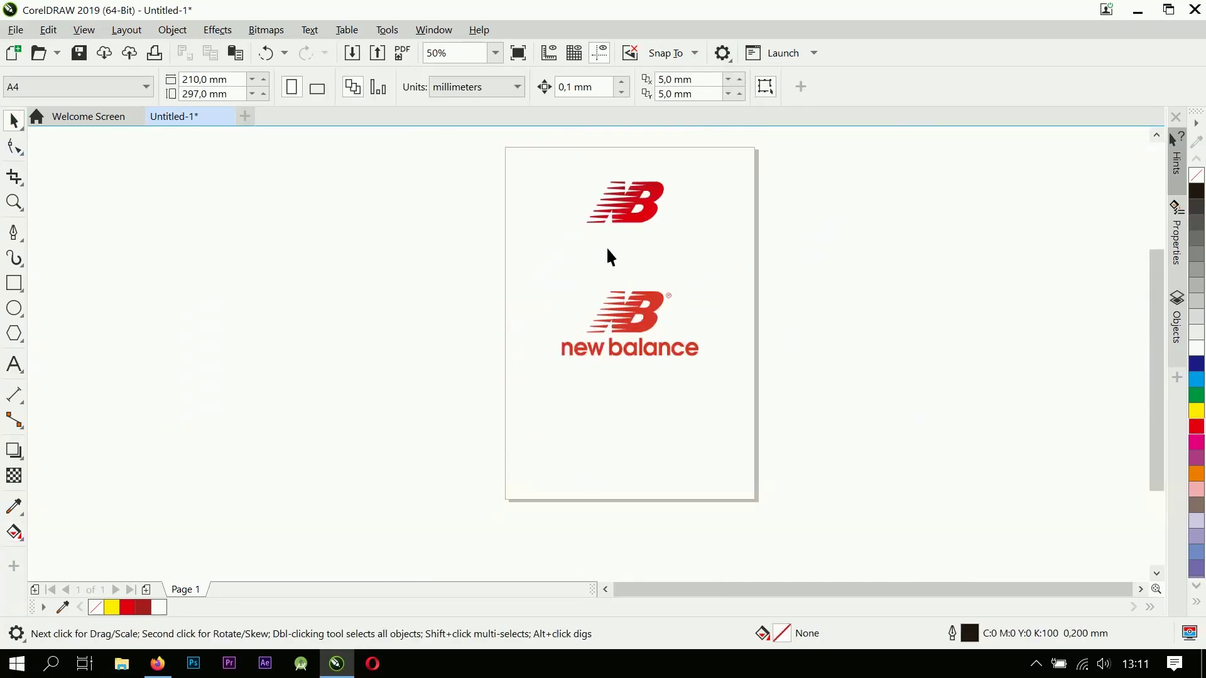
Recolour the NB shape's gradient to run from dark blue to cyan.
scroll(647, 233, "up", 1)
left_click(647, 229)
left_click(14, 532)
scroll(631, 352, "down", 1)
scroll(659, 266, "up", 1)
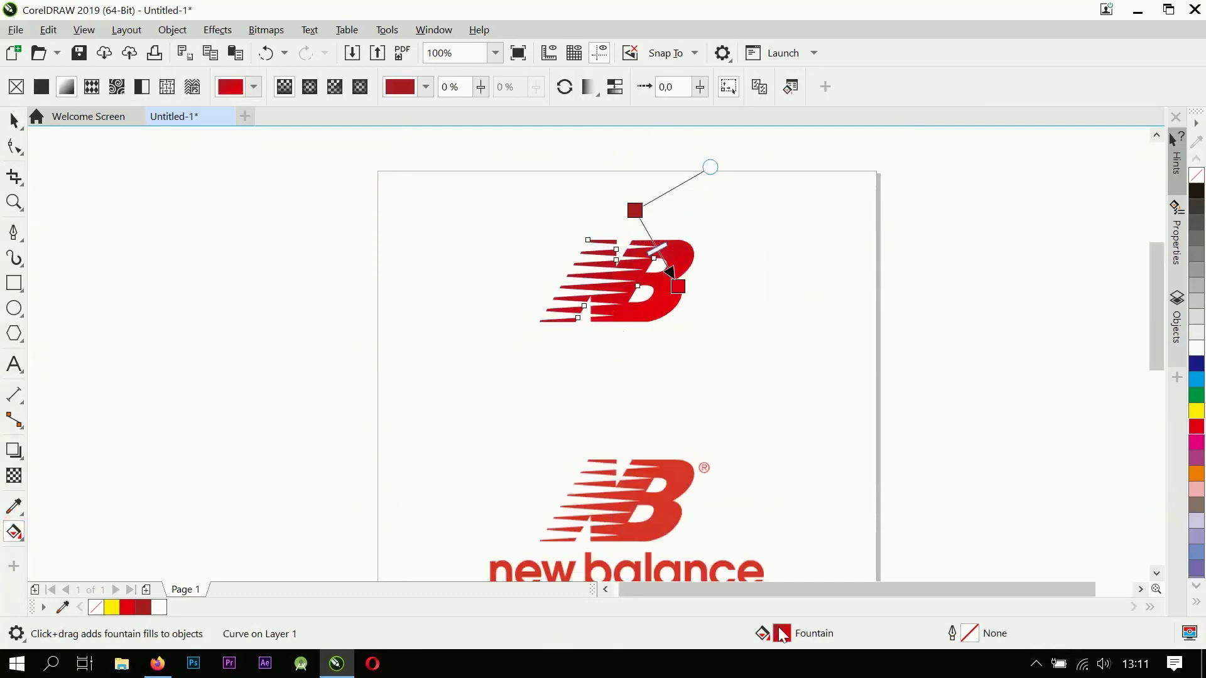
left_click(1197, 371)
left_click(677, 287)
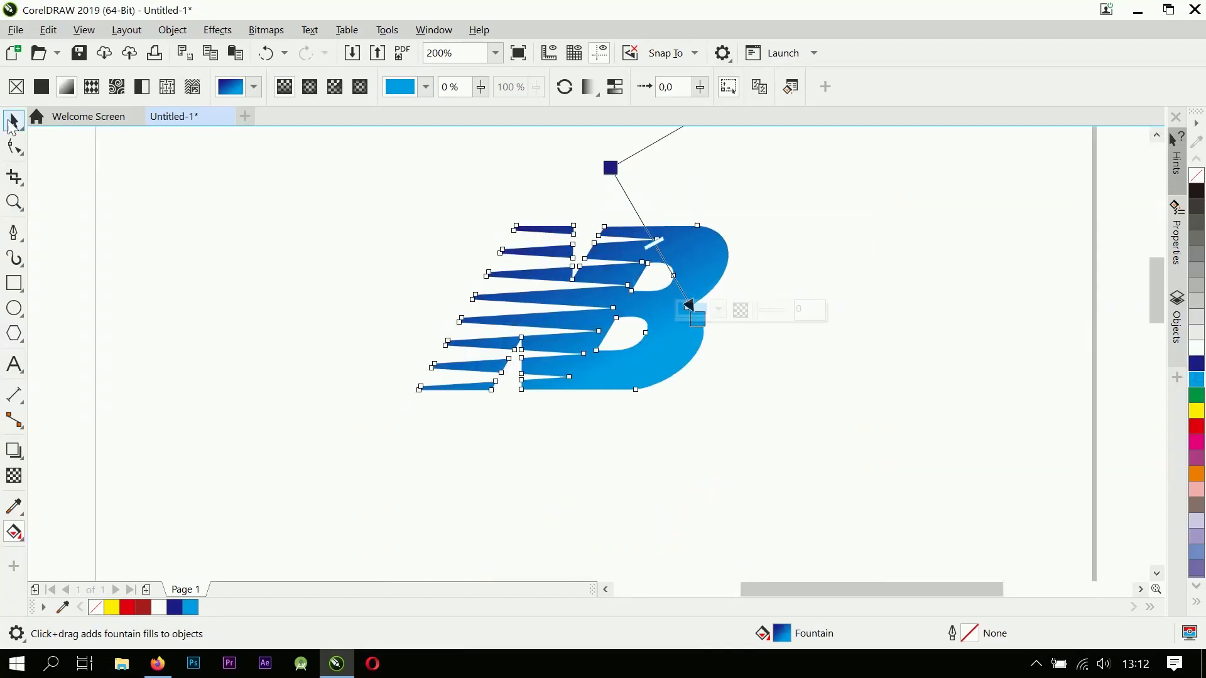
left_click(11, 122)
left_click(277, 407)
Add the artistic text "new balance" below the blue NB shape.
scroll(681, 383, "down", 2)
scroll(670, 389, "up", 1)
scroll(593, 385, "down", 2)
scroll(584, 402, "up", 1)
left_click(19, 366)
scroll(502, 371, "up", 2)
left_click(547, 370)
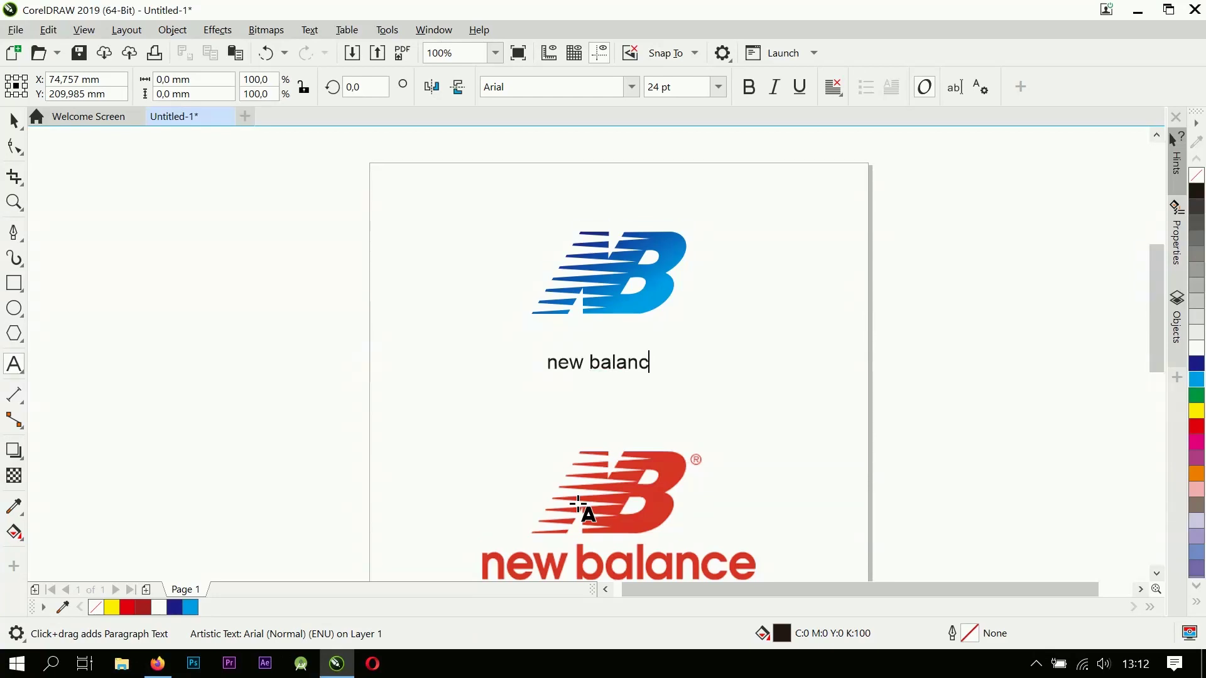
scroll(631, 457, "down", 1)
scroll(635, 452, "up", 1)
left_click(15, 123)
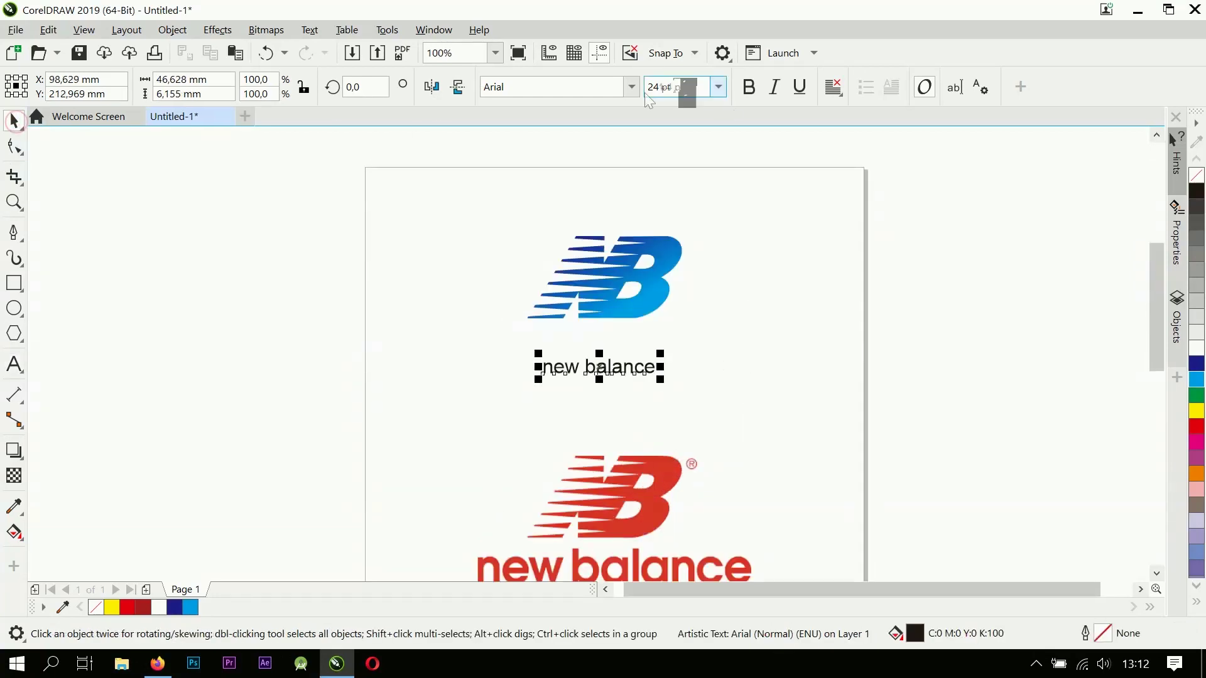
Set the "new balance" text to TeXGyreAdventor Bold and enlarge it to about 97.5 mm wide.
left_click(632, 87)
left_click(566, 183)
scroll(594, 407, "down", 3)
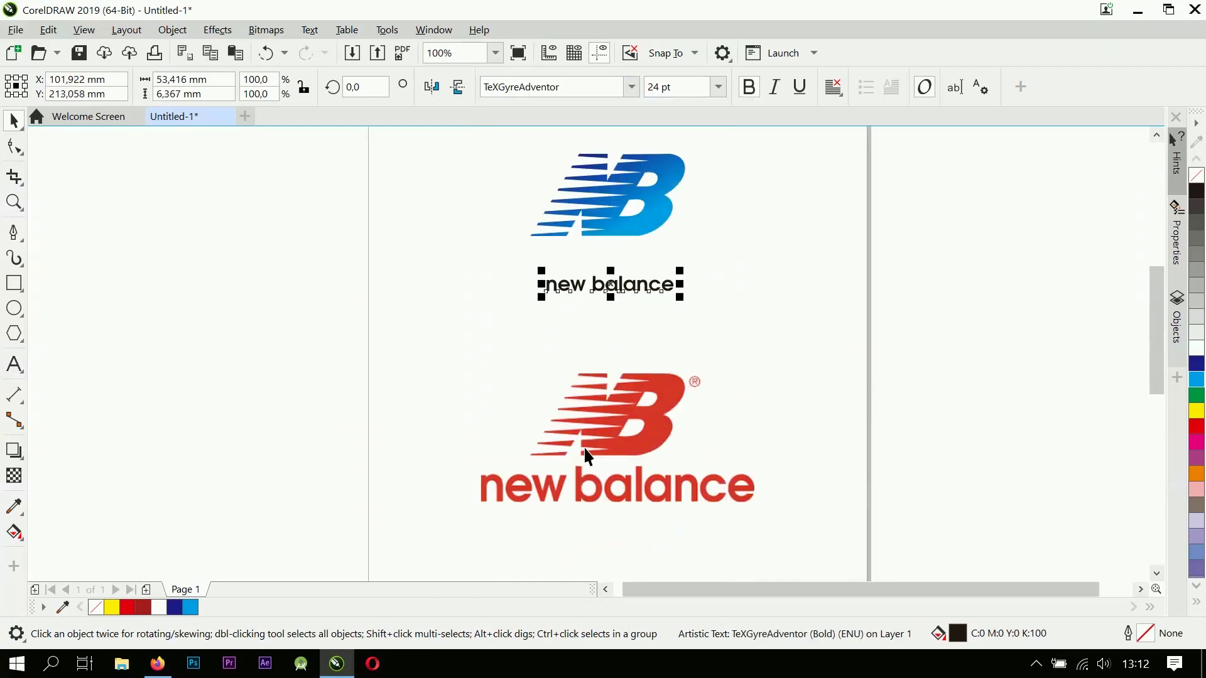
left_click_drag(679, 271, 733, 224)
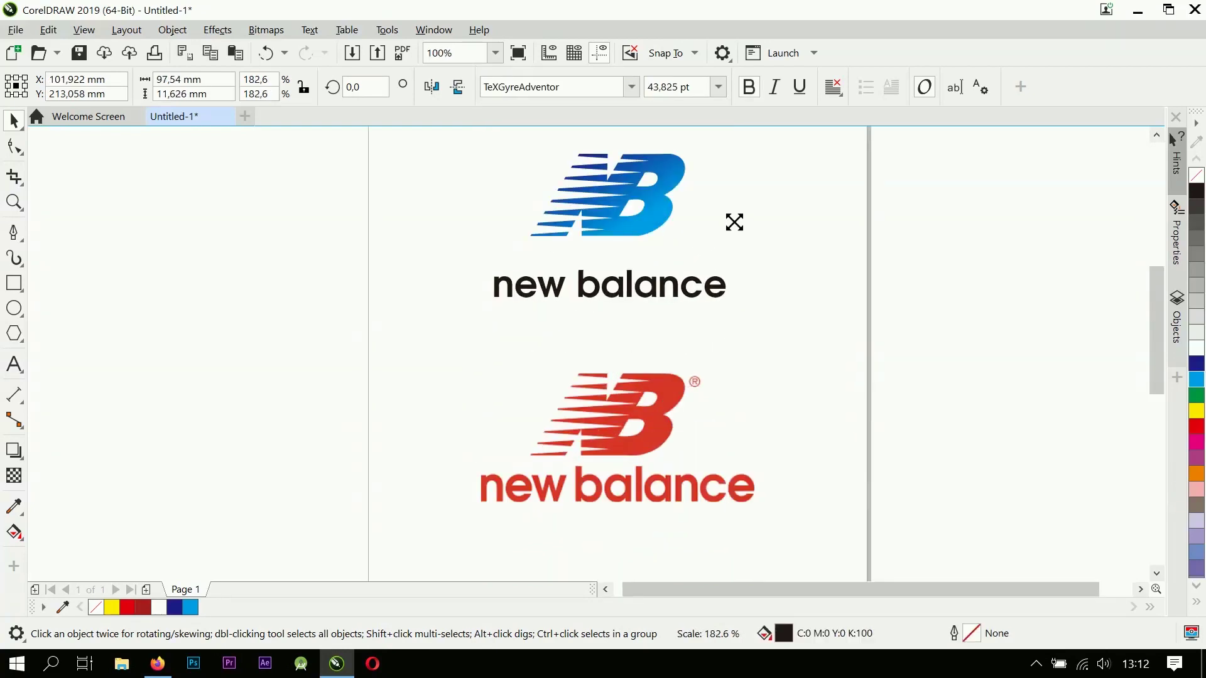
Move the "new balance" text up close beneath the NB shape and centre it horizontally with the shape.
left_click_drag(636, 297, 636, 259)
left_click(639, 234, "shift")
key("c")
left_click(809, 272)
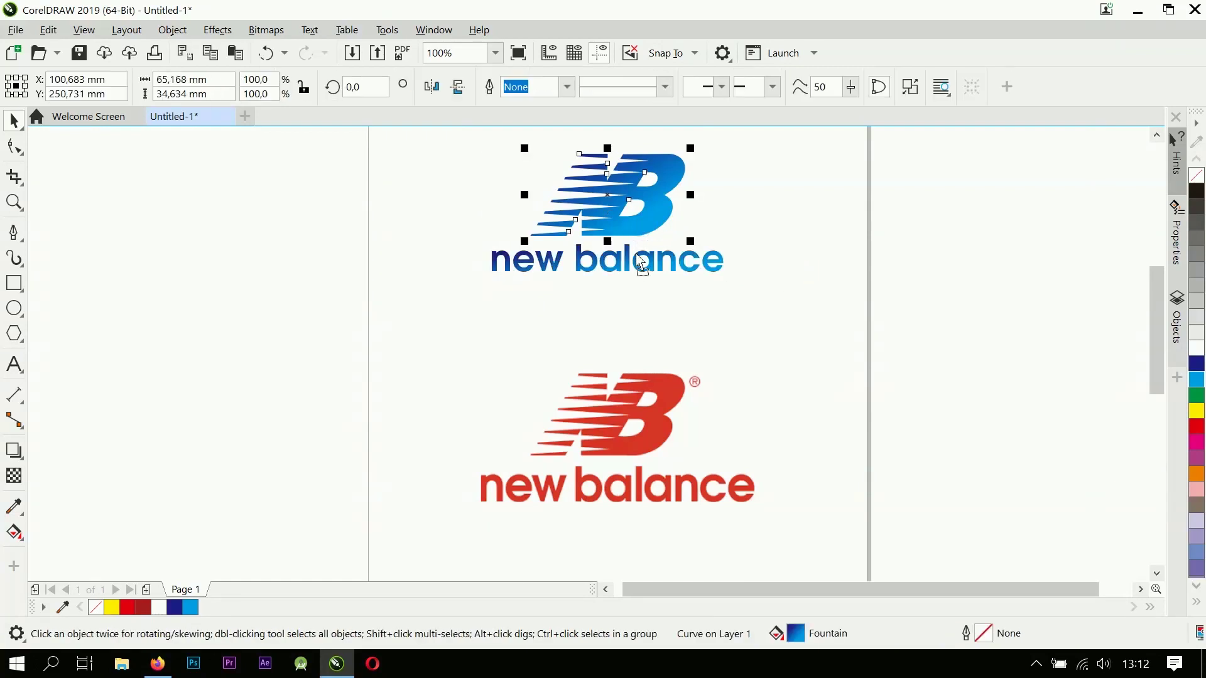
Recolour the "new balance" text with a solid medium blue, mixing cyan with some dark blue.
scroll(635, 259, "up", 1)
left_click(636, 261)
left_click(1197, 362)
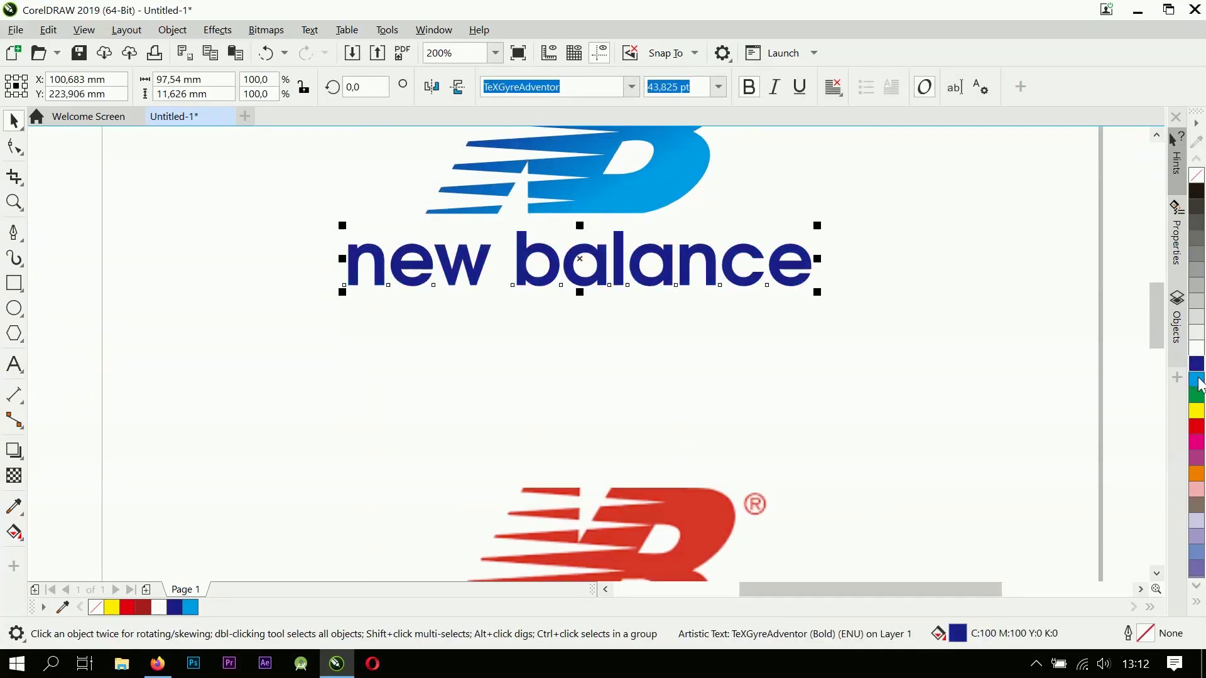
left_click(1199, 378)
scroll(720, 397, "down", 1)
left_click(820, 375)
scroll(664, 318, "down", 1)
scroll(664, 318, "up", 1)
left_click(663, 318)
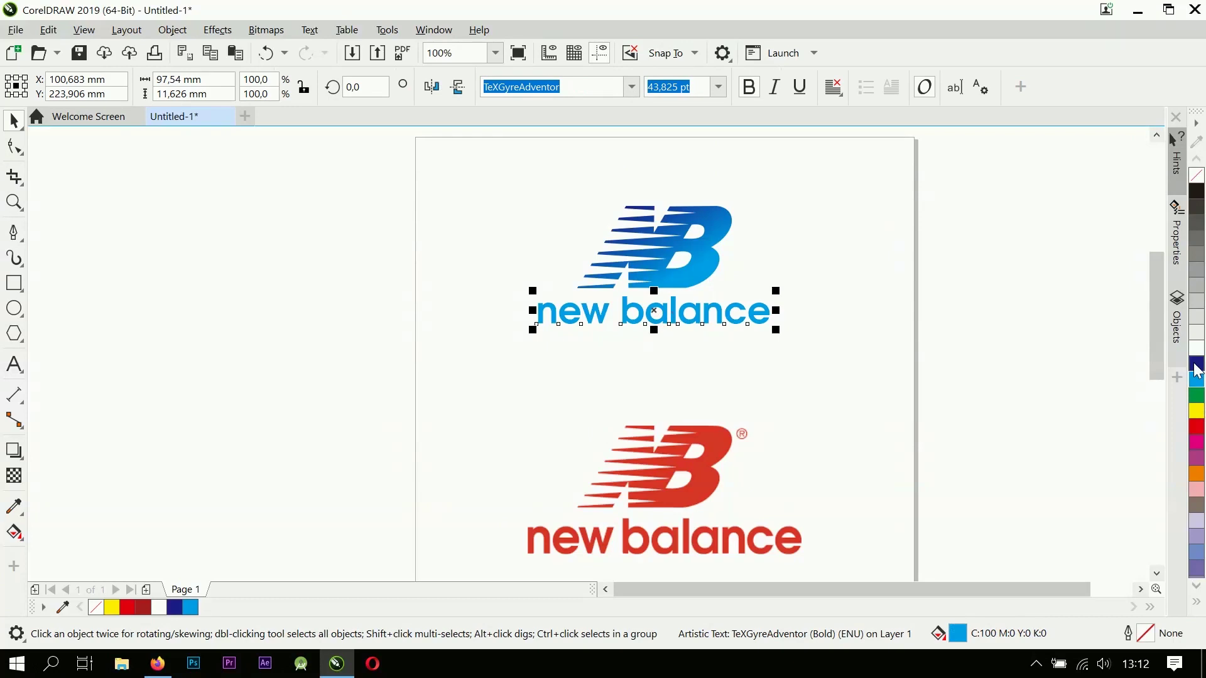
scroll(930, 347, "down", 2)
left_click(930, 347)
Delete the red bitmap logo beneath the vector logo.
scroll(619, 368, "up", 2)
right_click(612, 367)
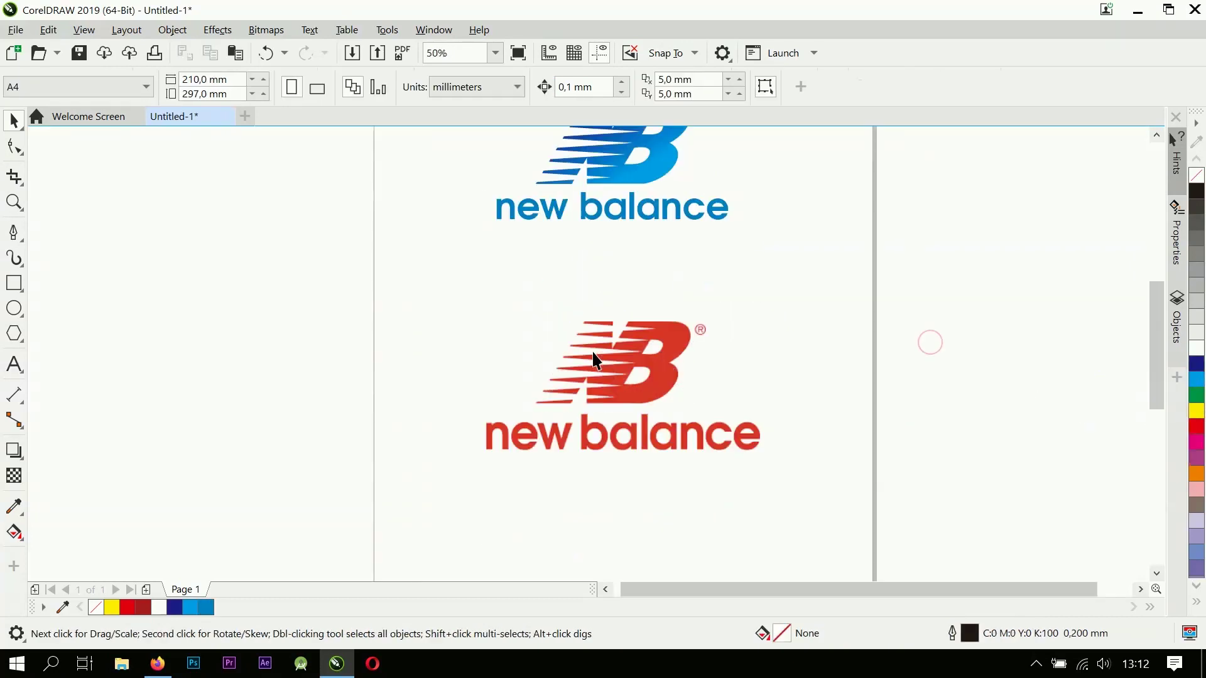
left_click(654, 402)
scroll(675, 364, "down", 2)
left_click(751, 369)
left_click(640, 381)
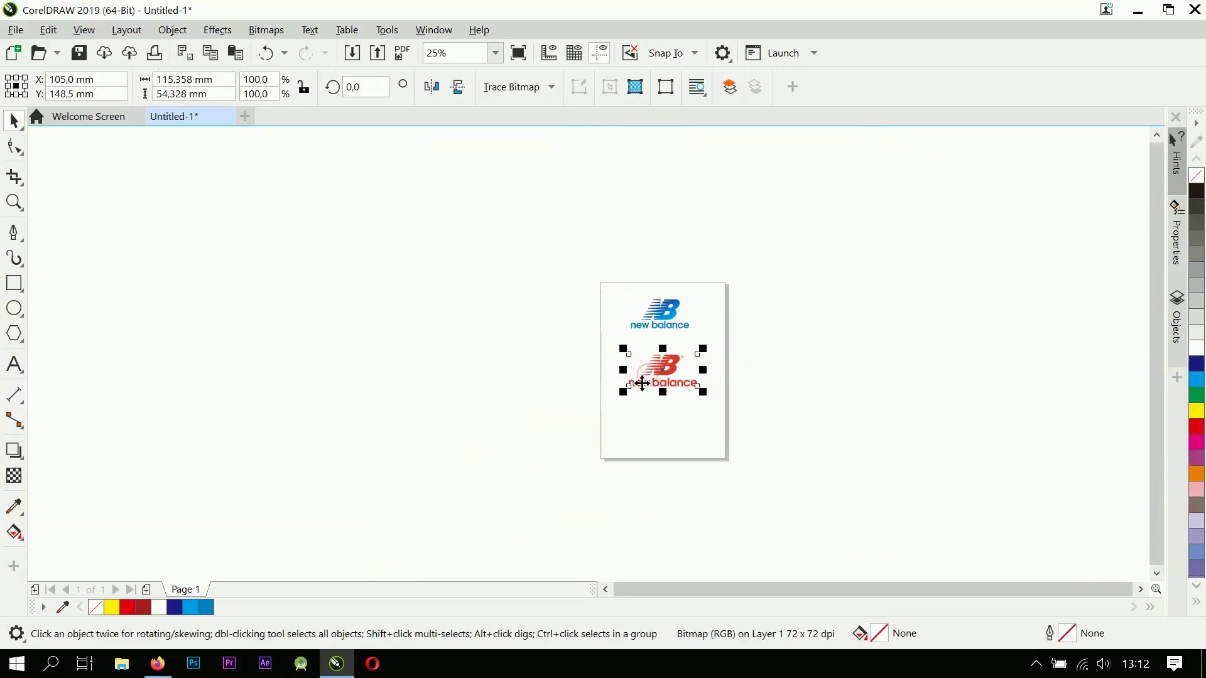
key("Delete")
Group the NB shape with its text and centre the group on the page.
left_click_drag(819, 384, 590, 272)
key("ctrl+a")
left_click(909, 88)
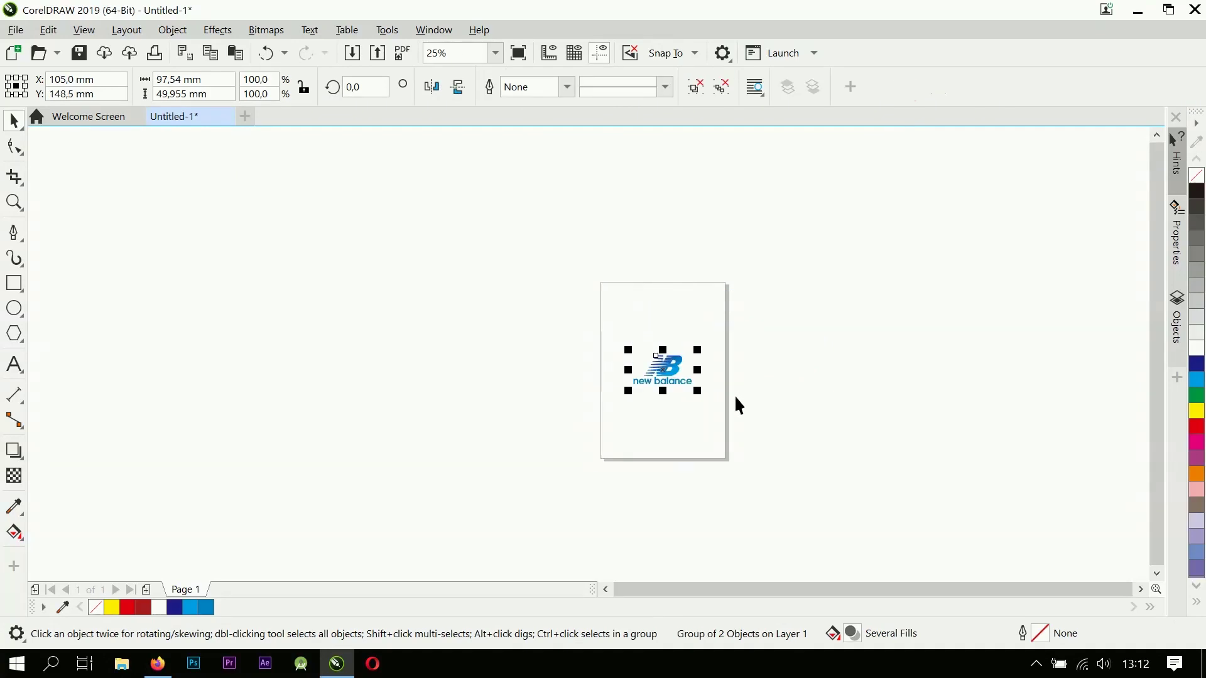
Create a page-size rectangle behind the logo and fill it with 40% grey.
scroll(734, 394, "up", 2)
double_click(14, 283)
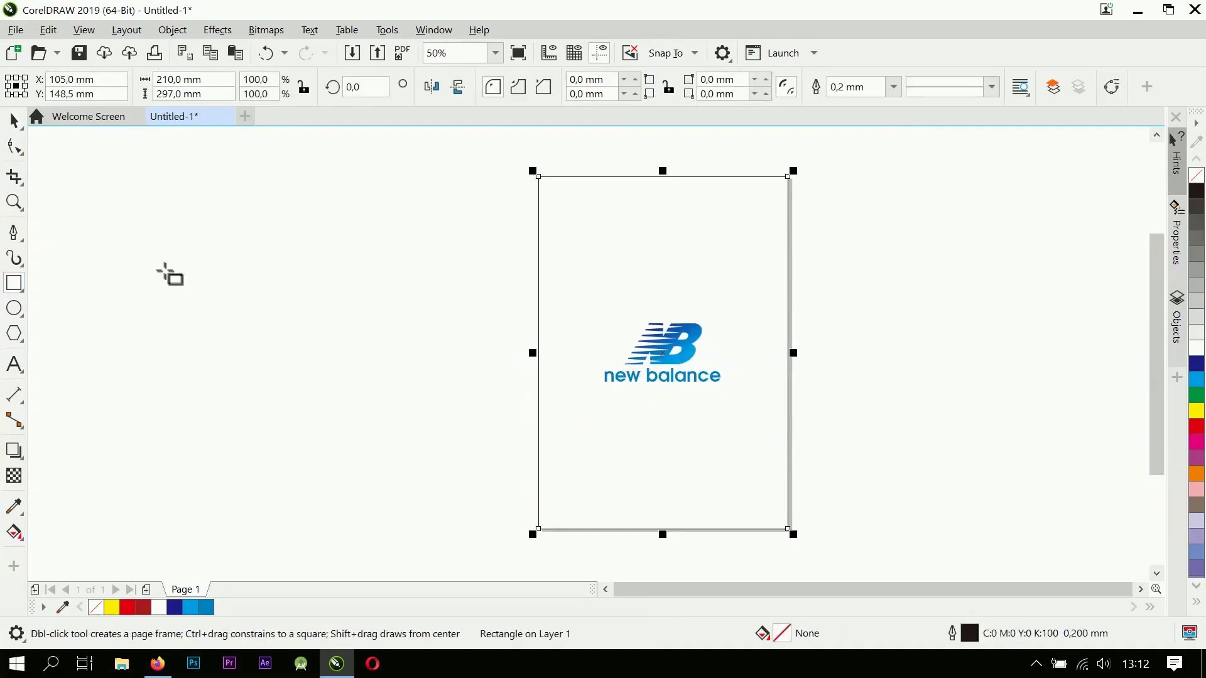
left_click(17, 119)
left_click(545, 326)
scroll(751, 355, "up", 1)
left_click(910, 379)
left_click_drag(709, 400, 837, 419)
scroll(837, 418, "down", 1)
left_click(849, 409)
left_click(1196, 379)
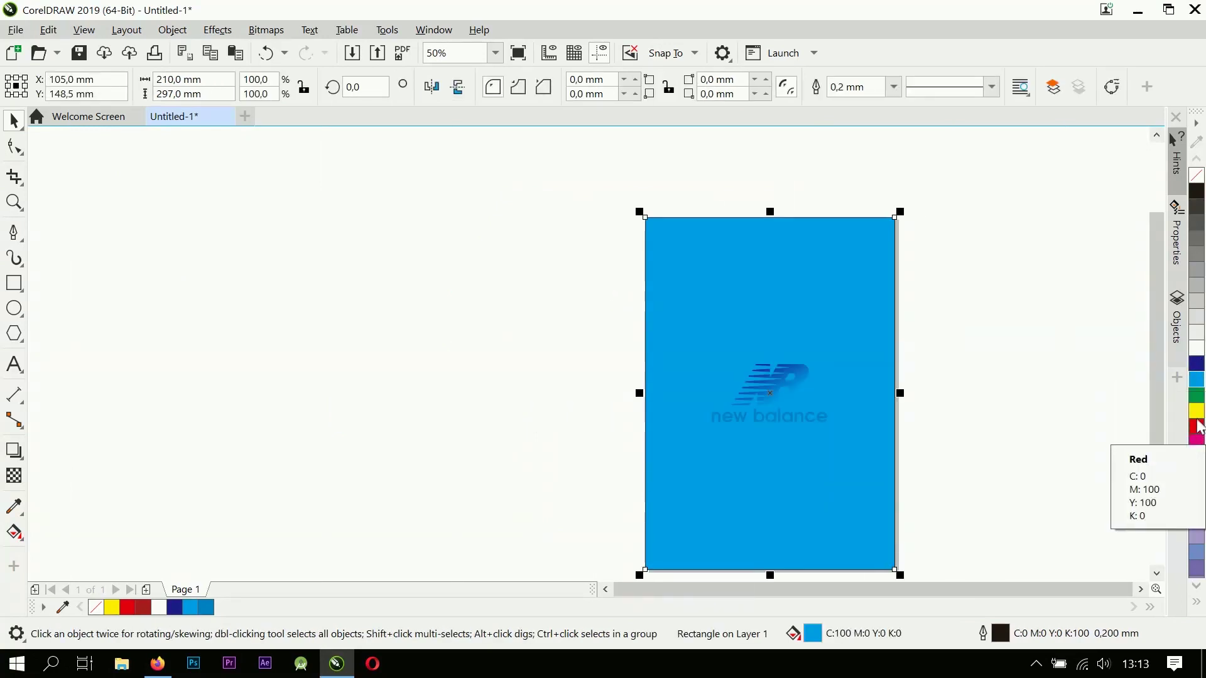
left_click(1197, 333)
left_click(1193, 296)
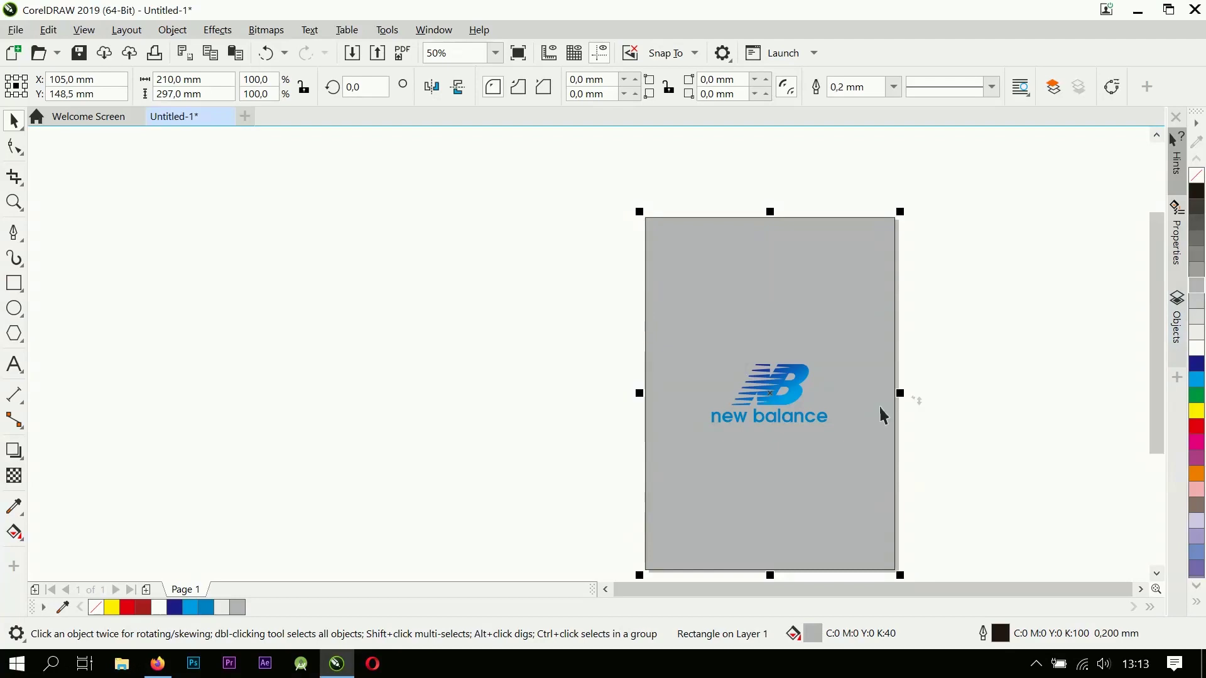
Give the background rectangle an elliptical gradient from a white centre to grey, extending the gradient's edge beyond the page.
left_click(14, 532)
left_click(66, 86)
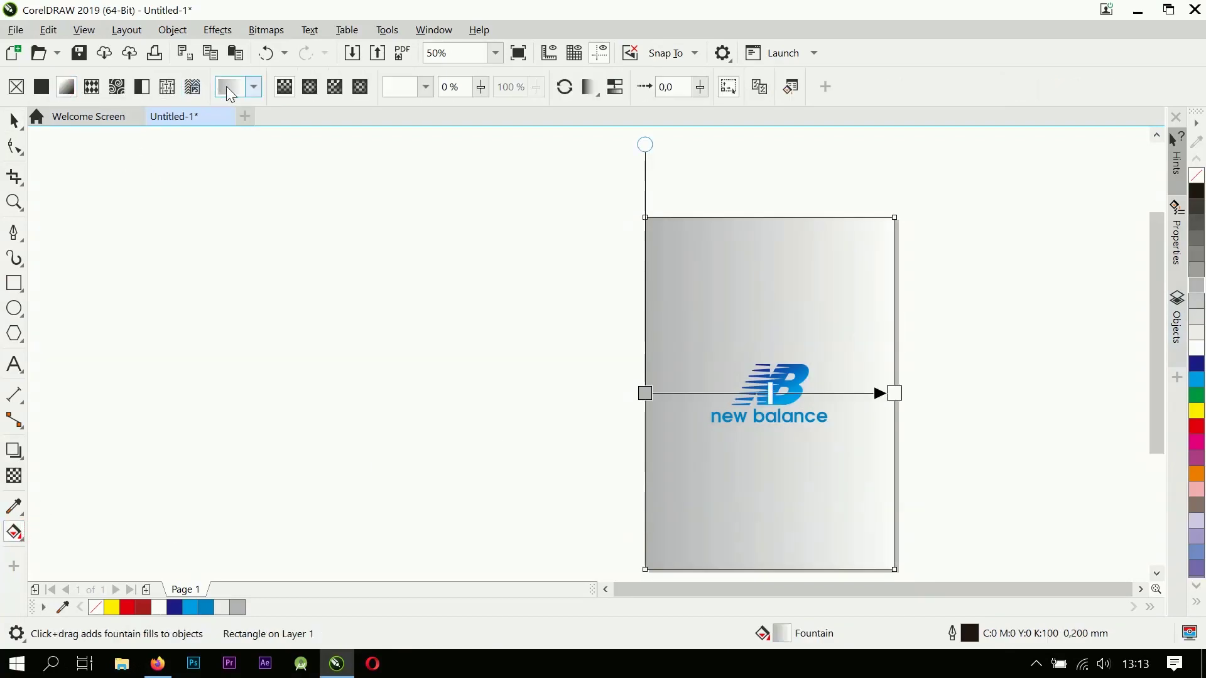
left_click(316, 90)
left_click_drag(895, 393, 951, 393)
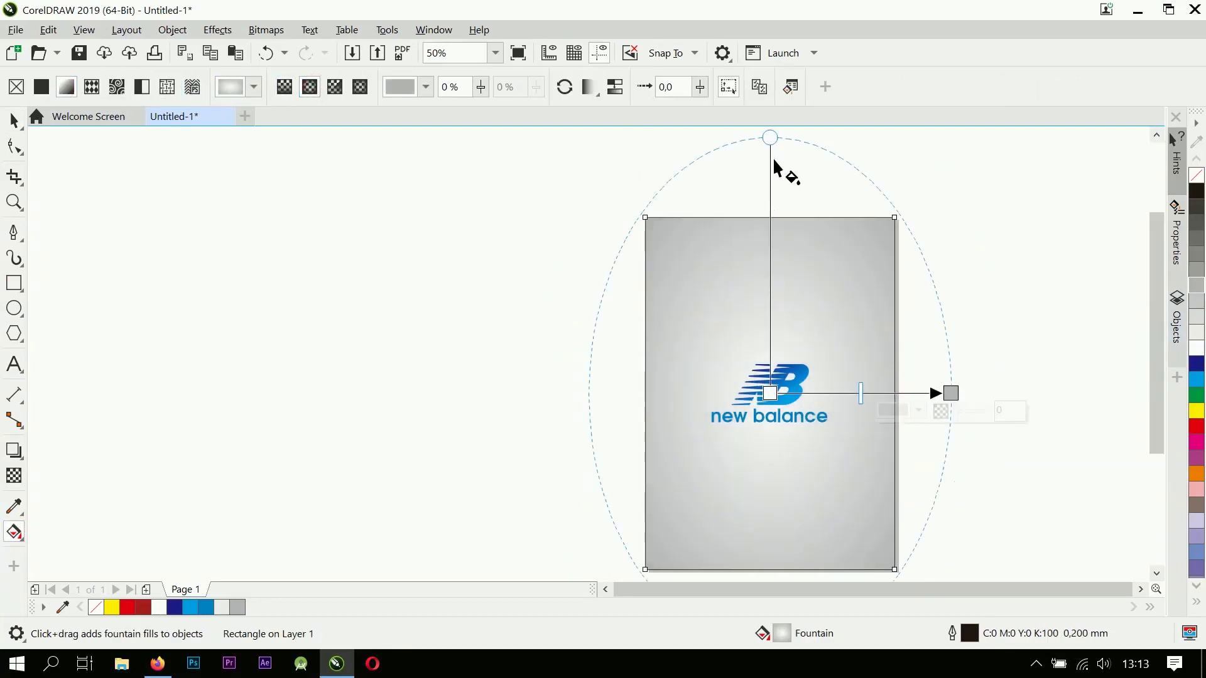
scroll(826, 425, "up", 2)
scroll(165, 242, "down", 2)
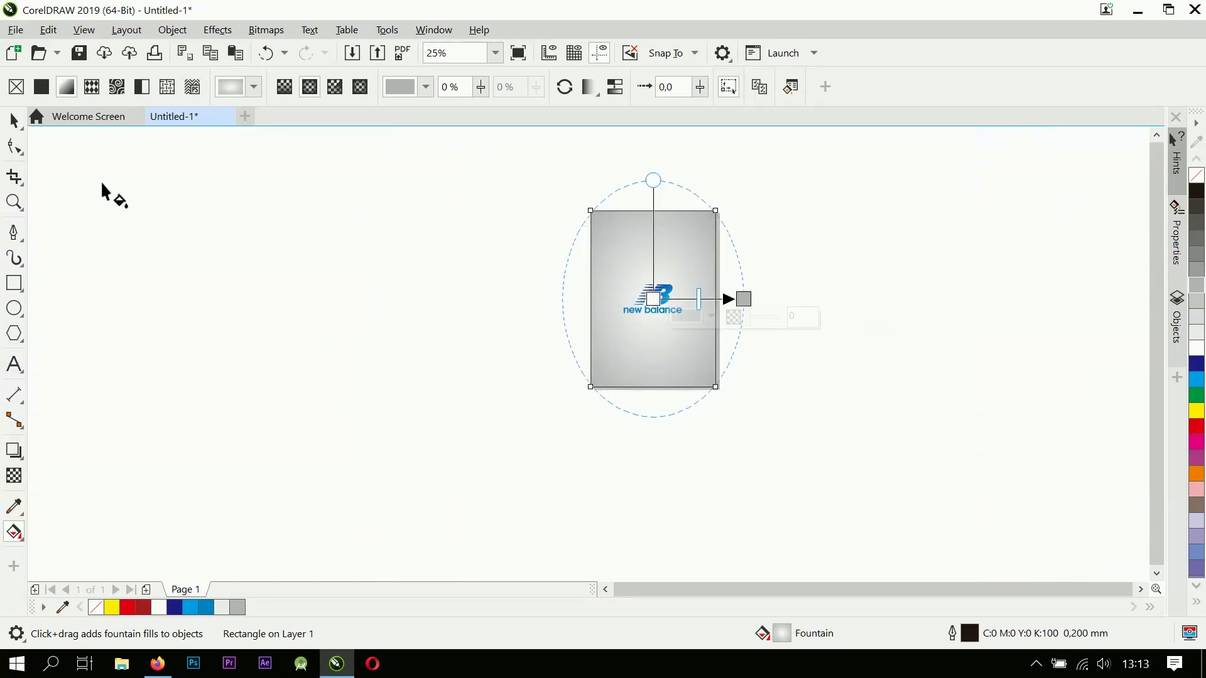
Remove the outline from the grey background rectangle.
left_click(14, 121)
left_click(870, 363)
scroll(748, 361, "up", 2)
scroll(782, 310, "up", 1)
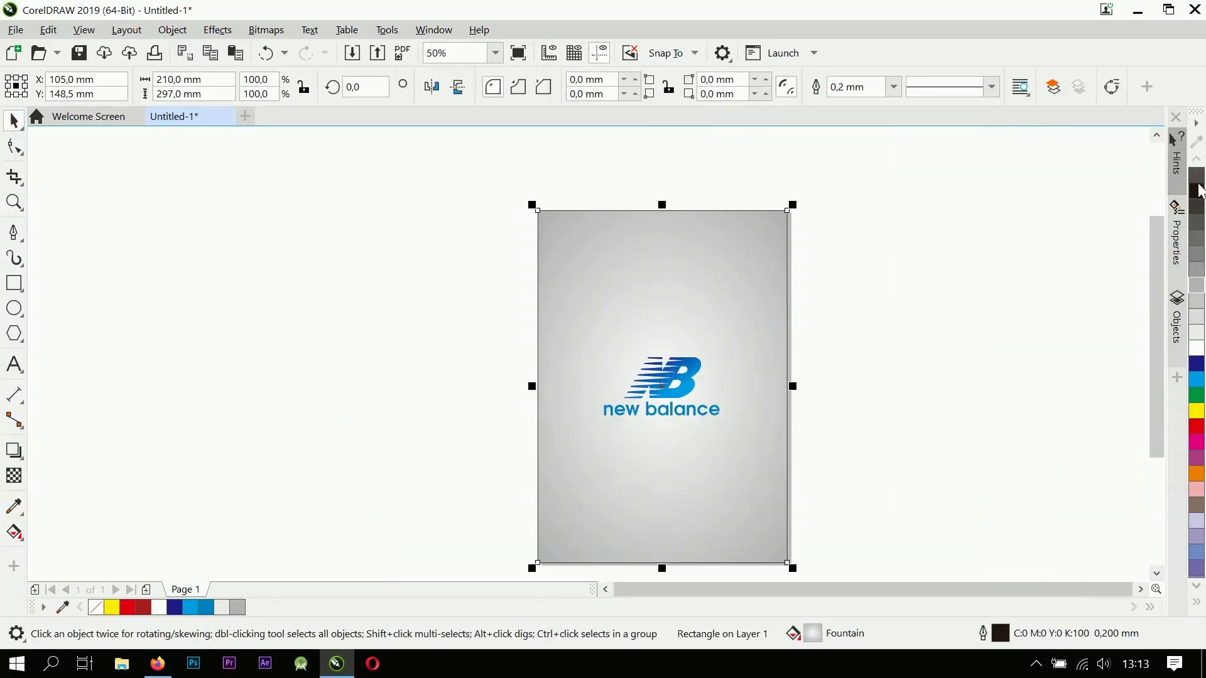
left_click(937, 350)
scroll(650, 405, "up", 1)
scroll(845, 405, "up", 1)
scroll(843, 407, "down", 1)
Add the letter "R" as artistic text in the empty area beside the page.
left_click(14, 364)
left_click(256, 399)
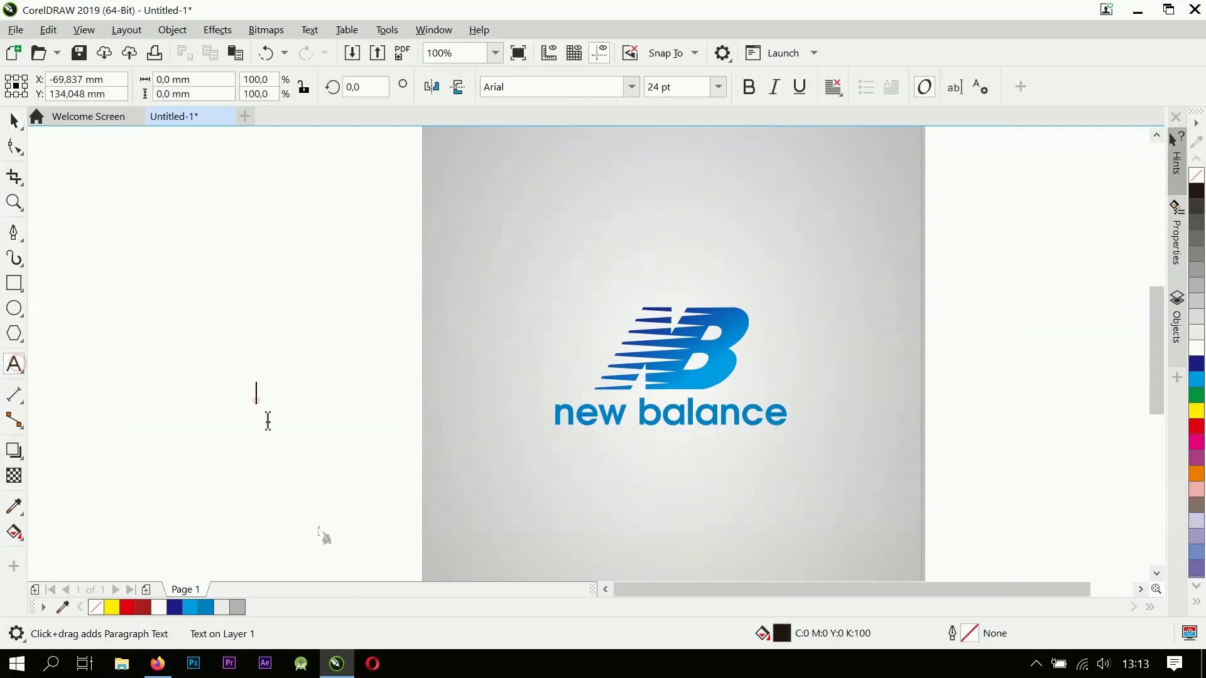
type("R")
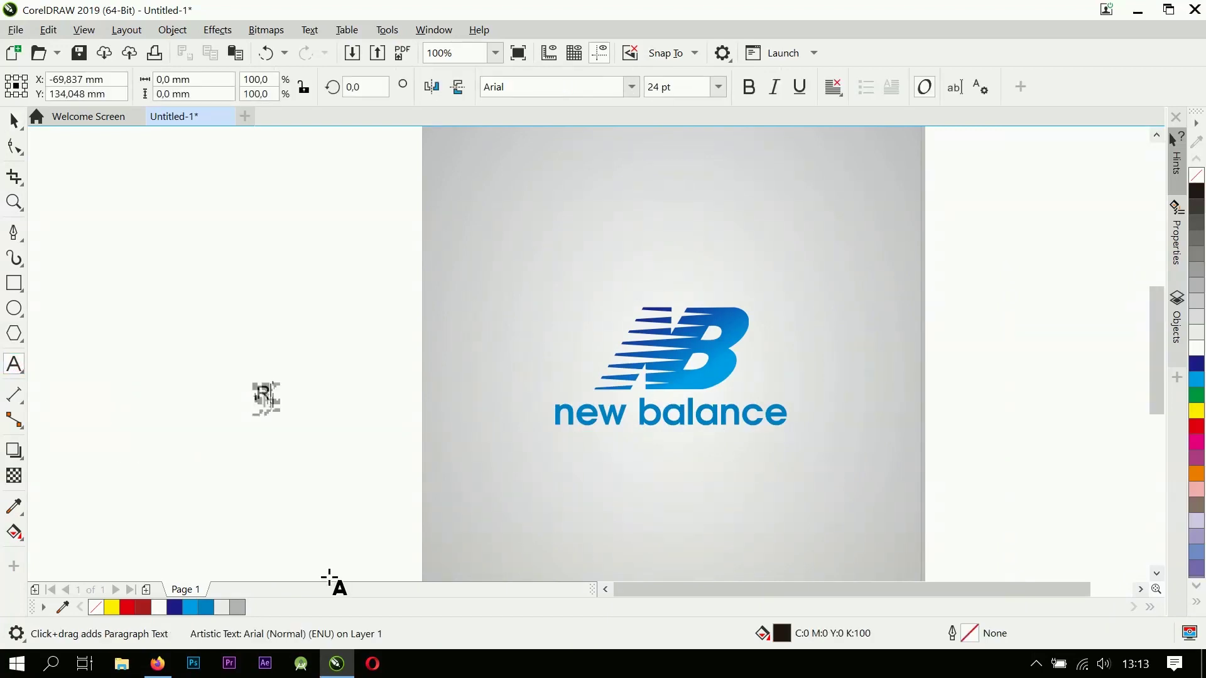
left_click(13, 120)
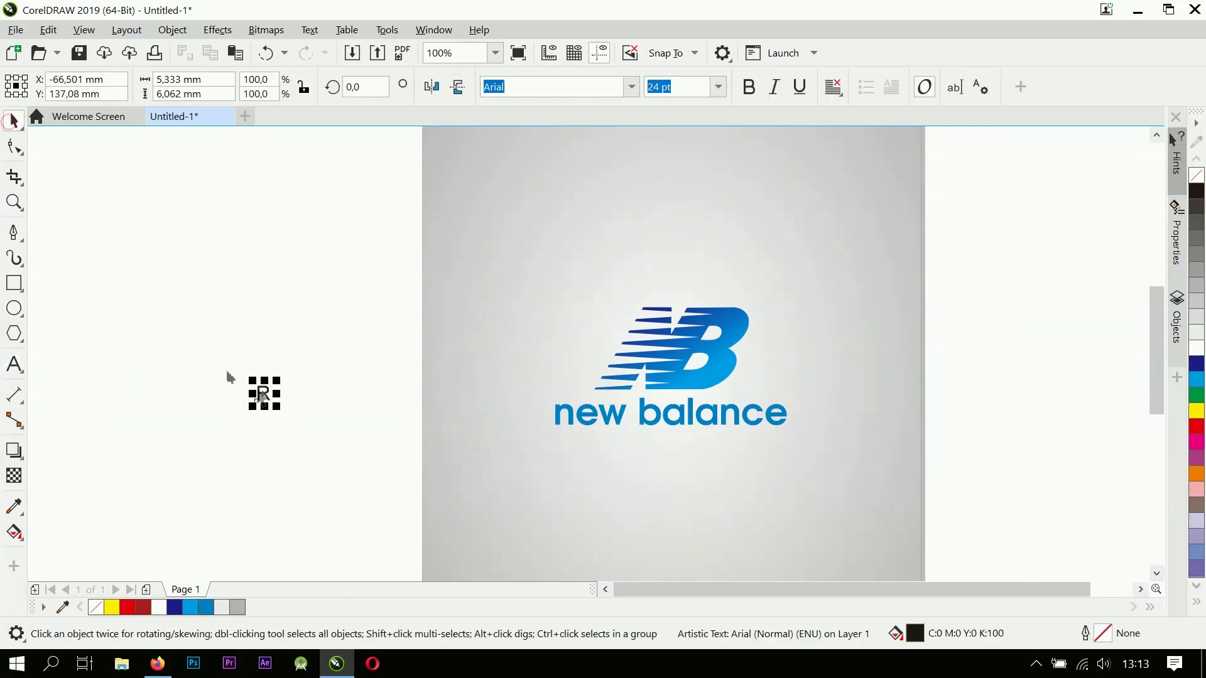
Draw a circle about 12 mm in diameter just past the end of the wordmark and centre the "R" inside it.
left_click(14, 307)
scroll(817, 408, "up", 3)
left_click_drag(714, 355, 814, 471)
key("space")
left_click(779, 411)
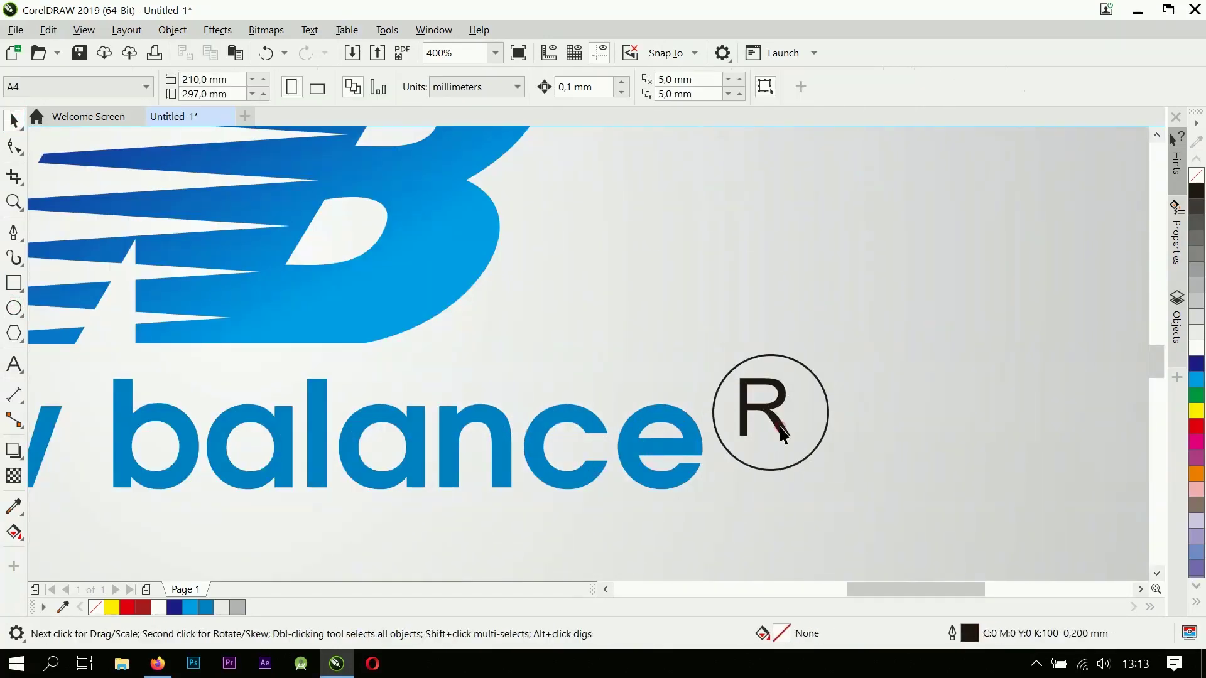
left_click(816, 436, "shift")
Scale the circle and its "R" down together so the circle is about 4.7 mm wide.
left_click(823, 426)
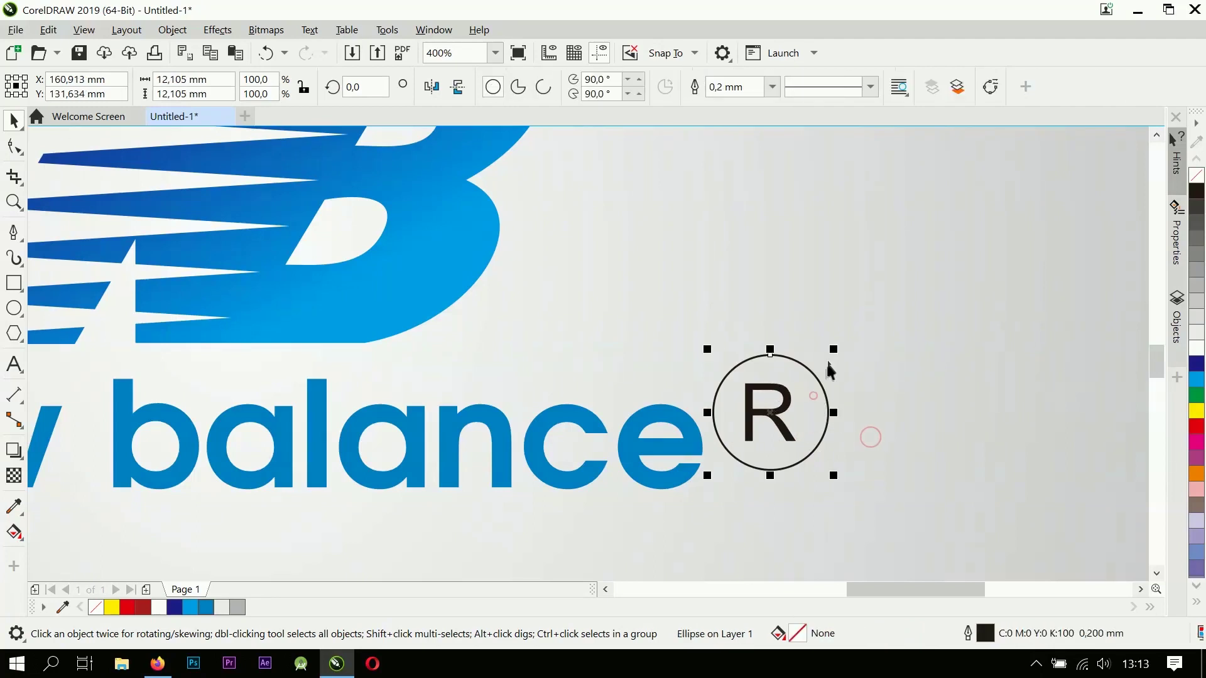
left_click(790, 394, "shift")
left_click_drag(833, 349, 722, 392)
scroll(767, 427, "down", 2)
left_click(1030, 416)
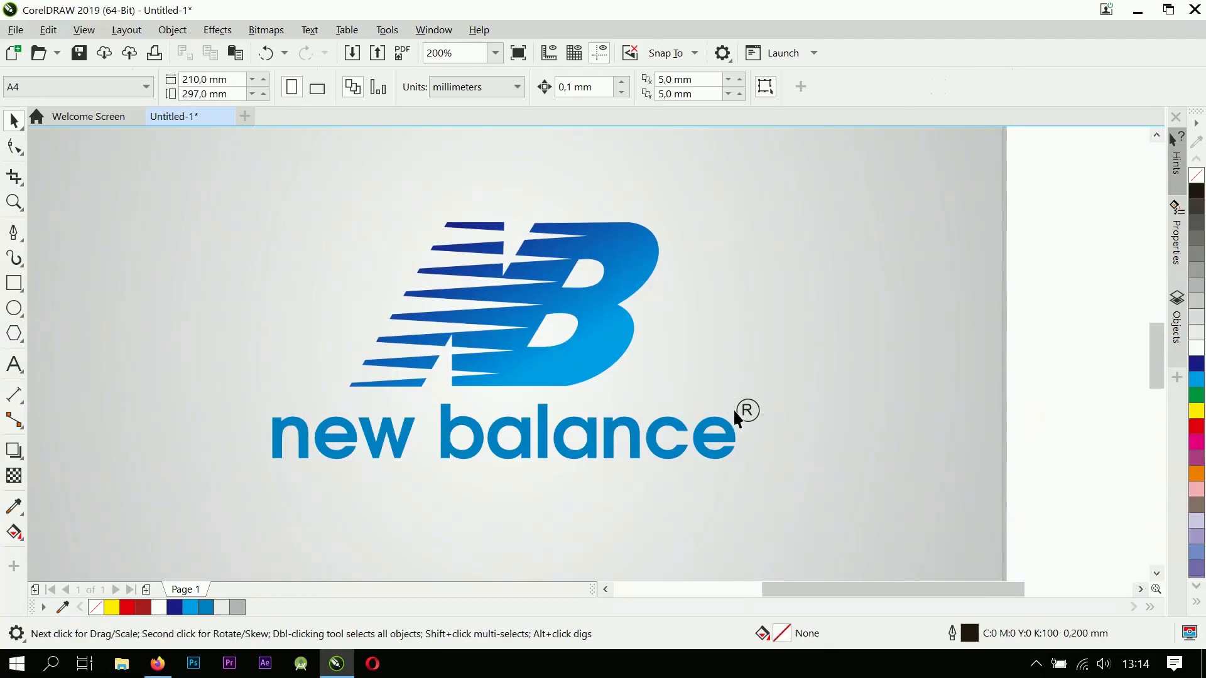
Try outline widths of 0.75 mm and 0.5 mm on the circle around the "R", then settle on 0.25 mm.
scroll(732, 409, "up", 4)
left_click(746, 409)
left_click(772, 87)
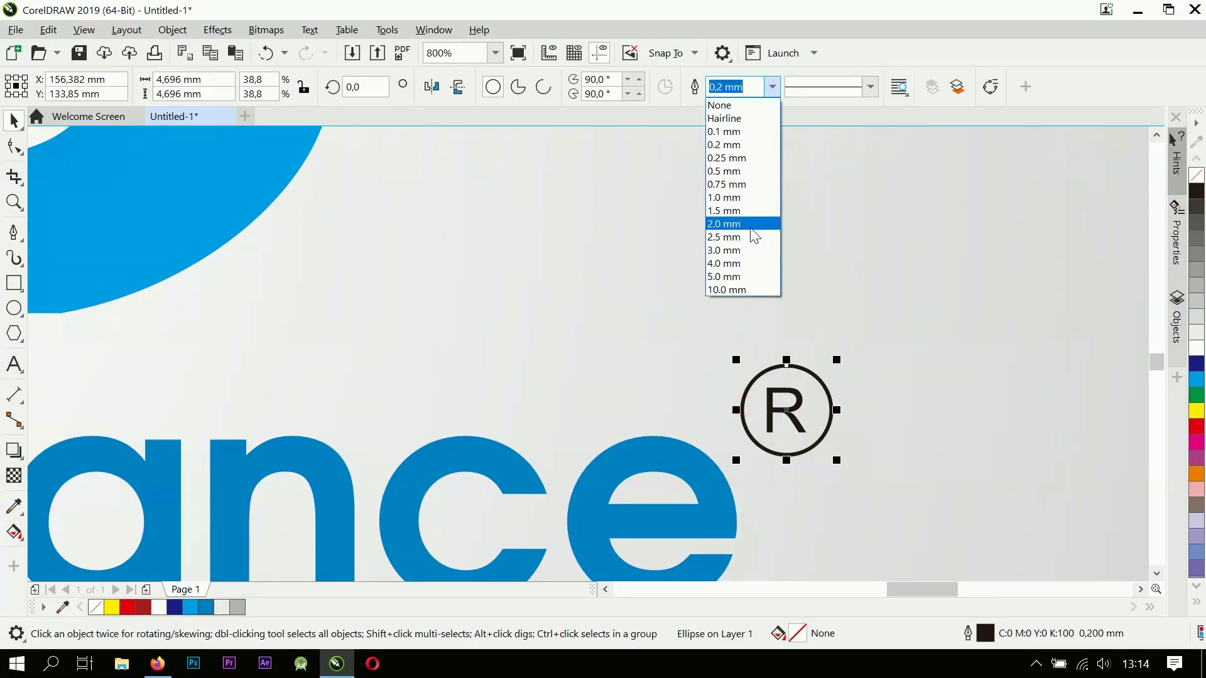
left_click(741, 184)
left_click(773, 87)
left_click(744, 170)
left_click(772, 86)
left_click(741, 157)
Copy the wordmark's blue fill onto the letter "R" in the registered mark.
scroll(802, 396, "down", 2)
left_click(802, 395)
left_click_drag(1077, 471, 936, 365)
scroll(769, 415, "up", 3)
key("ctrl+g")
Try to copy the wordmark's blue onto the circle around the "R" and undo the fill.
left_click(936, 373)
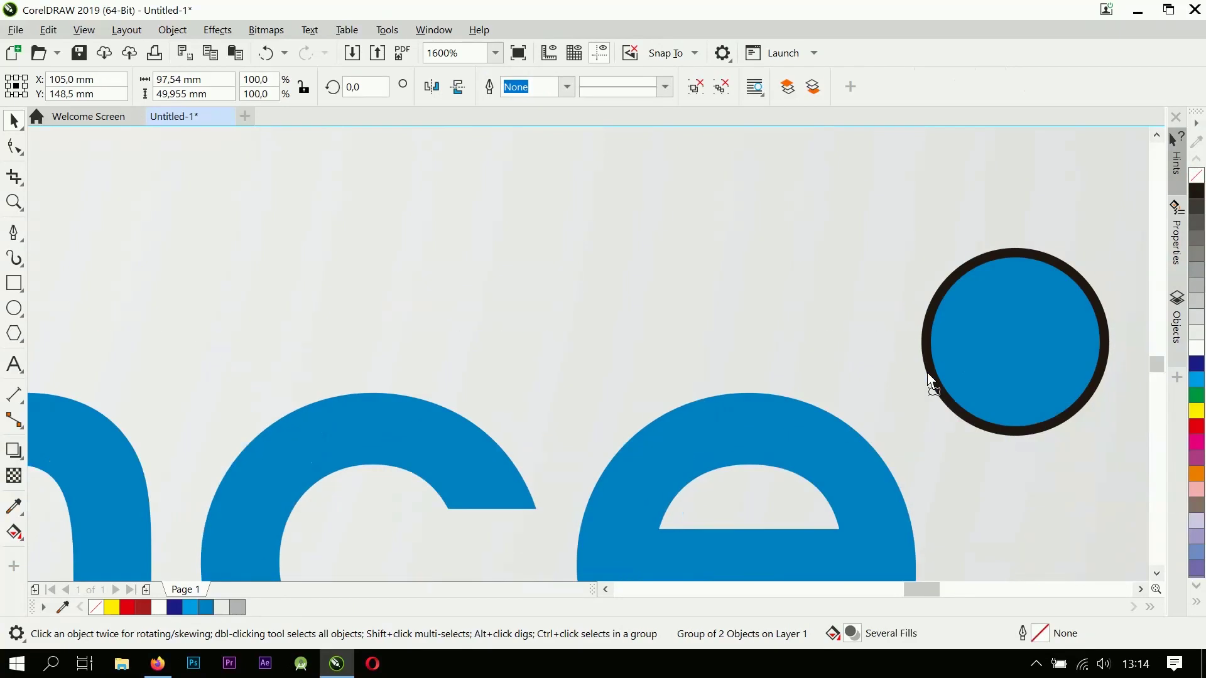
left_click(1061, 346, "ctrl")
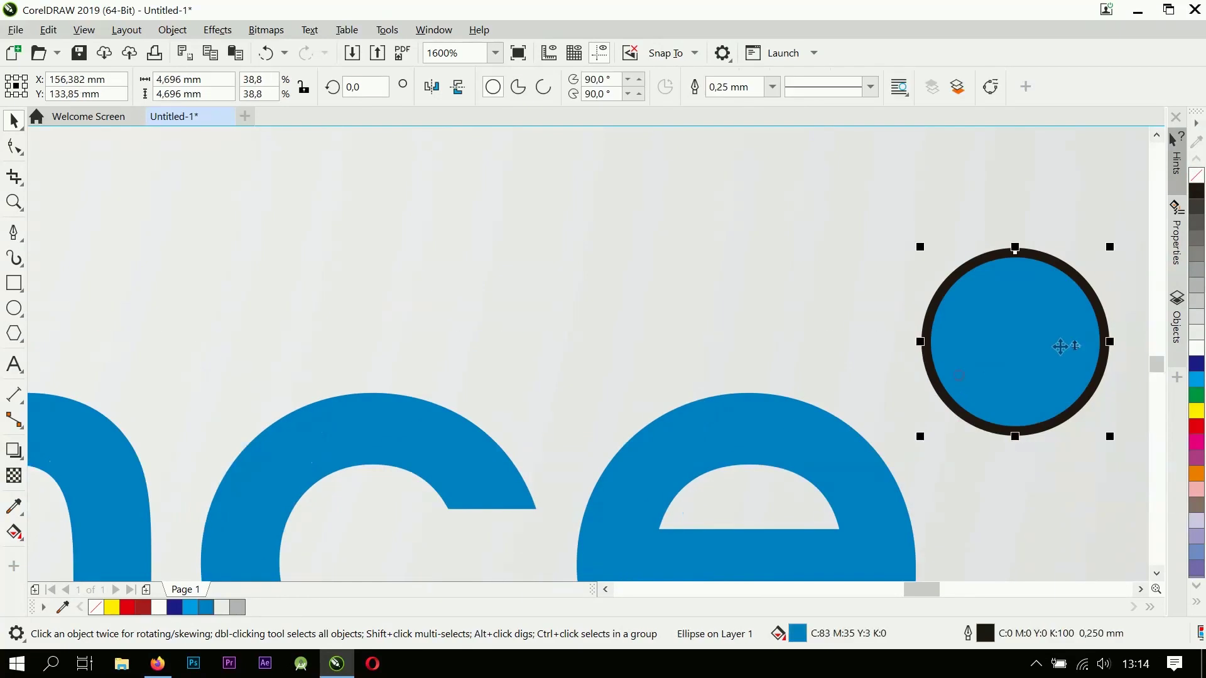
key("ctrl+z")
left_click_drag(855, 495, 984, 352)
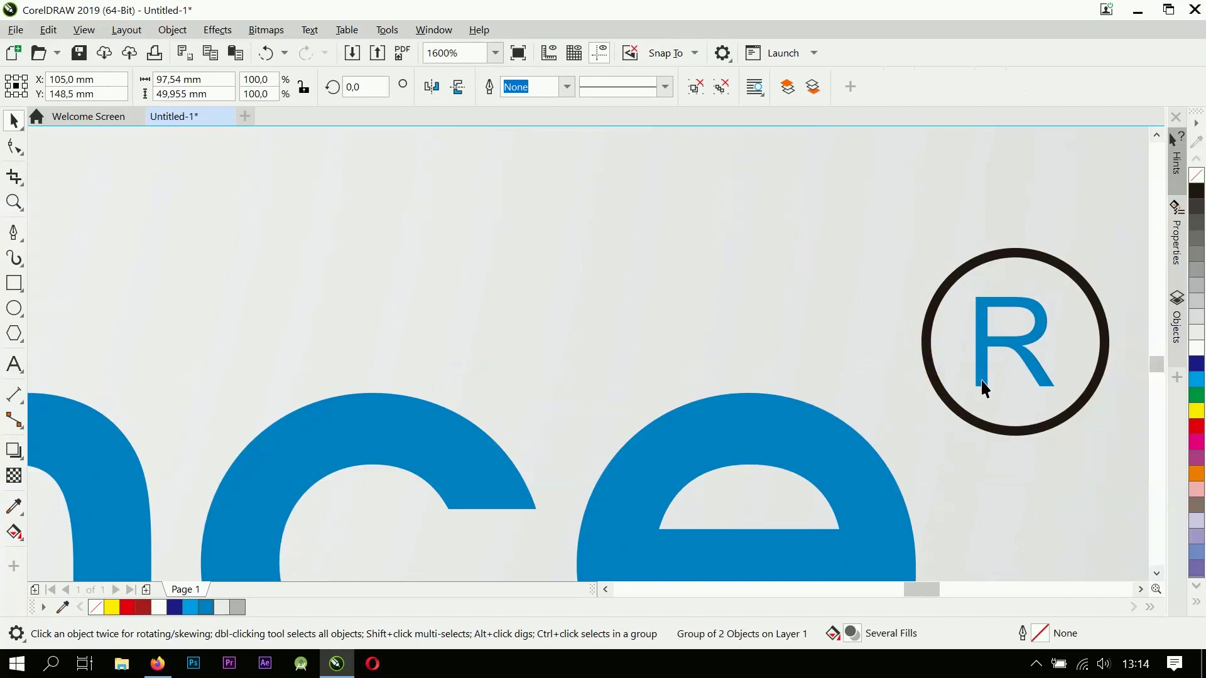
scroll(981, 378, "up", 2)
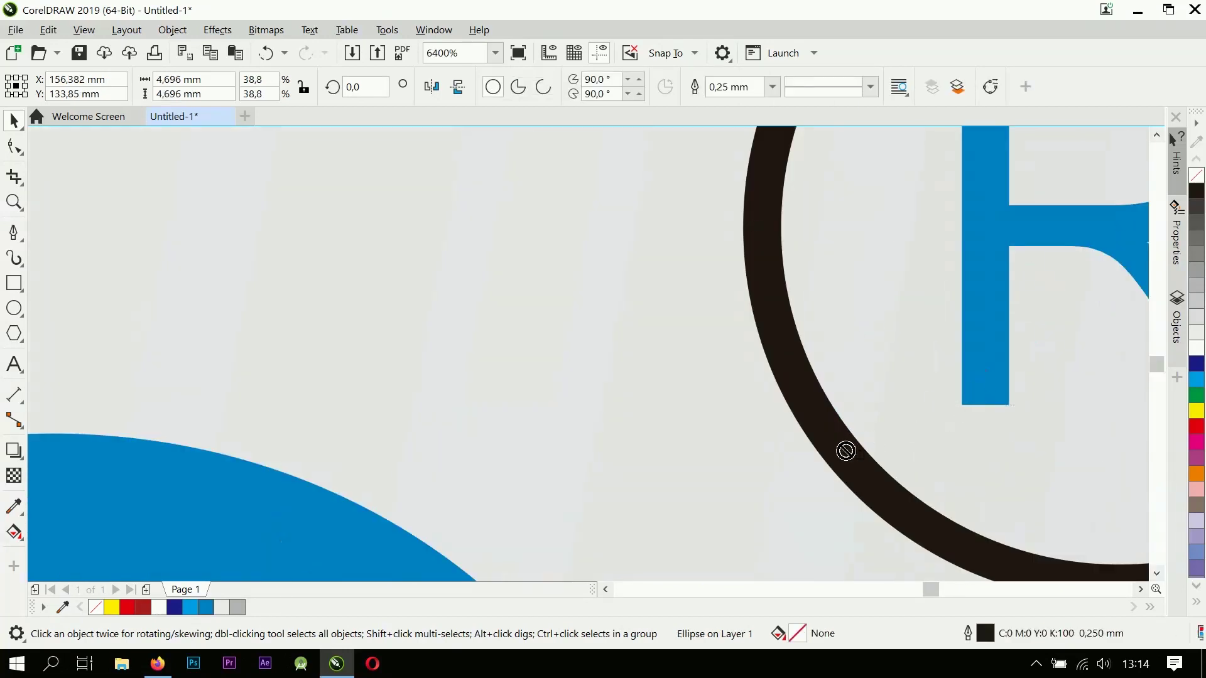
scroll(810, 433, "down", 2)
Colour the outline of the circle around the "R" with the wordmark's blue, C83 M35 Y3 K0.
left_click(942, 472)
left_click(909, 478)
right_click(1199, 383)
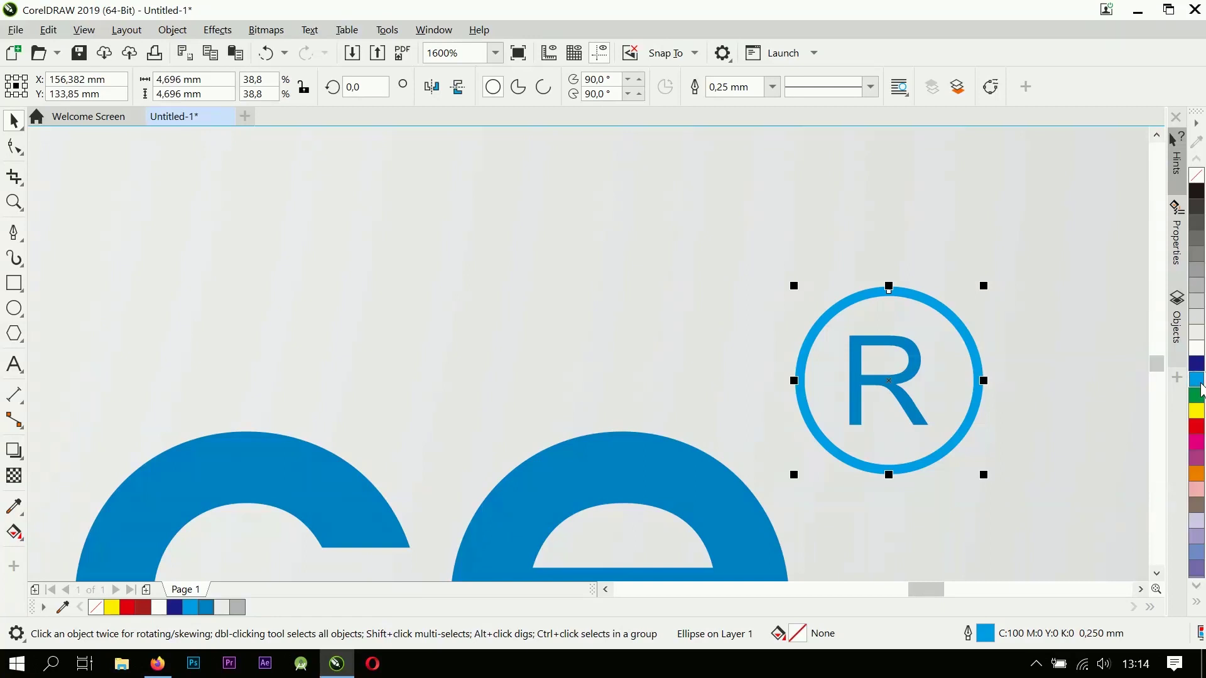
left_click(1199, 386)
right_click(1157, 420)
scroll(848, 435, "down", 3)
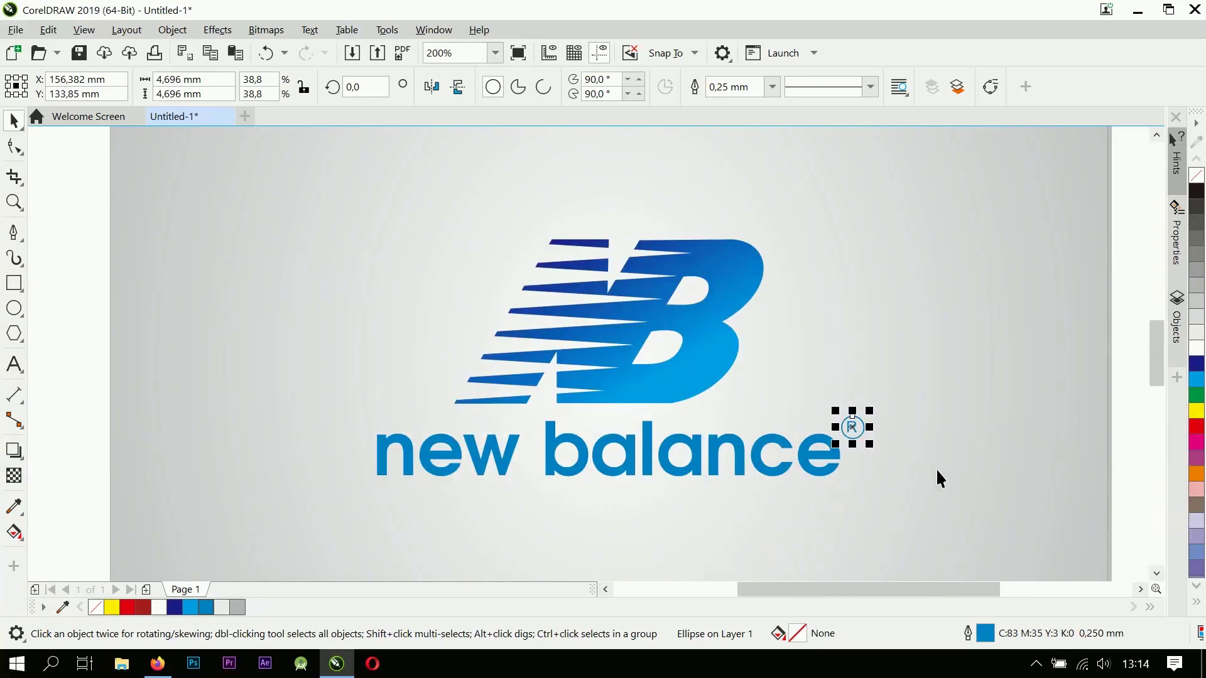
Scale the circle and "R" of the registered mark down together to about 2.5 mm wide.
scroll(864, 432, "up", 2)
left_click(827, 405, "shift")
left_click_drag(867, 358, 845, 381)
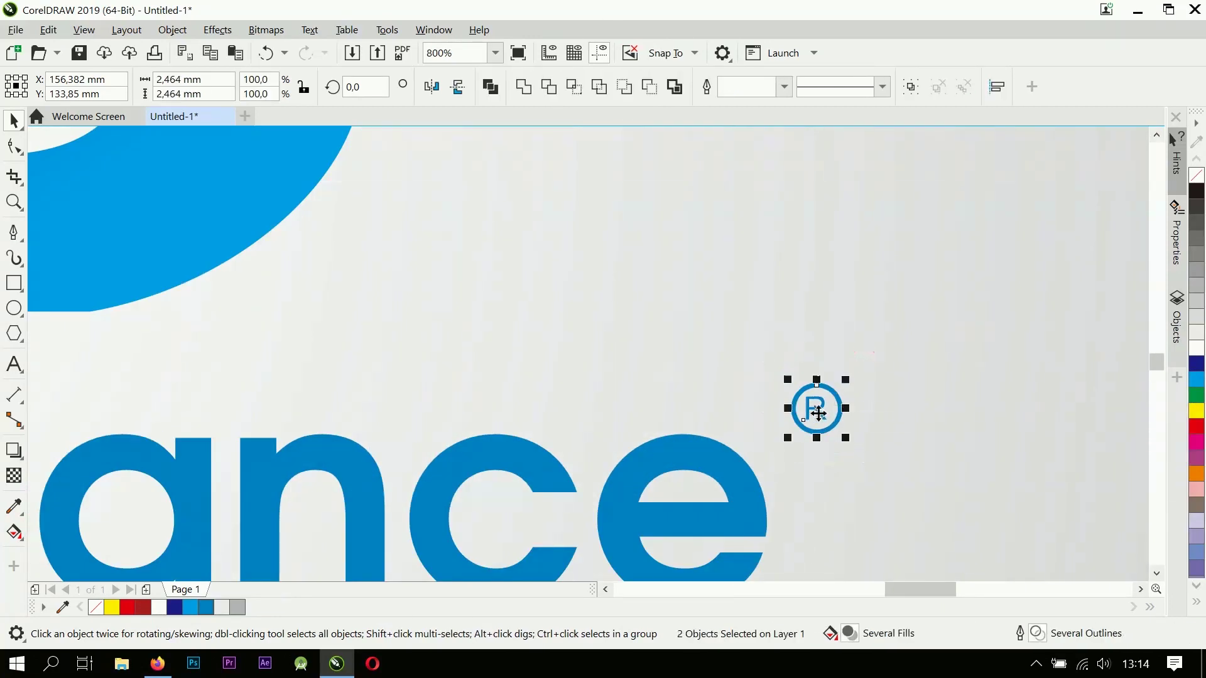